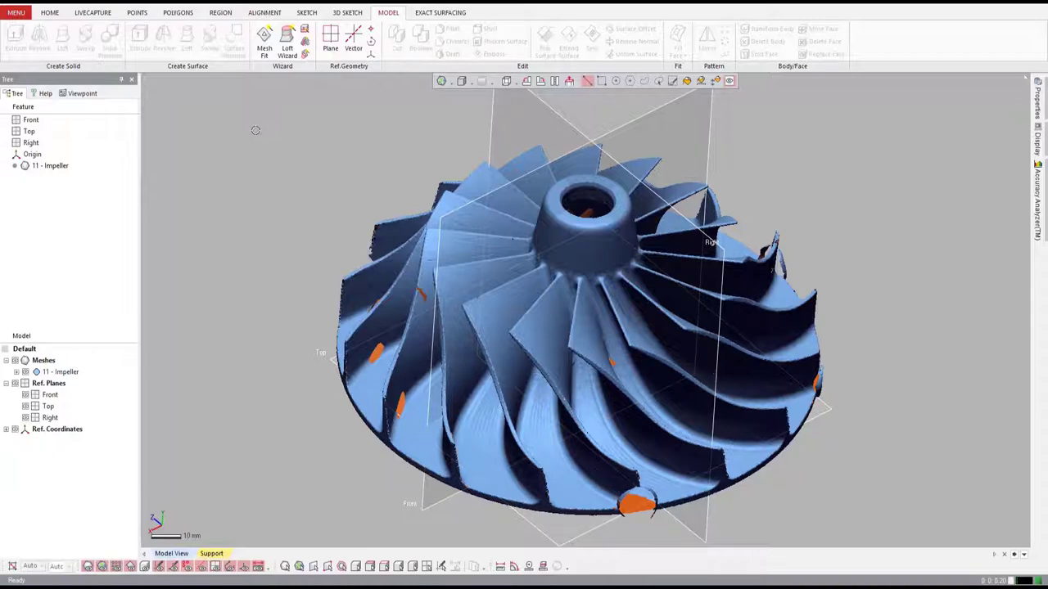
Step: Auto segment the impeller mesh into geometry regions
left_click(221, 12)
left_click(17, 41)
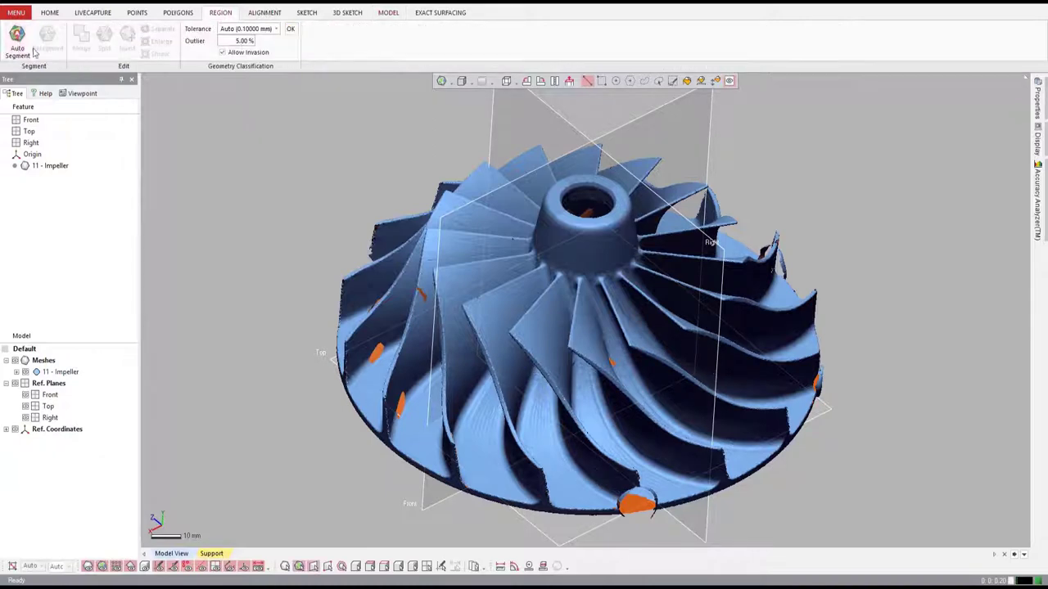
left_click(254, 104)
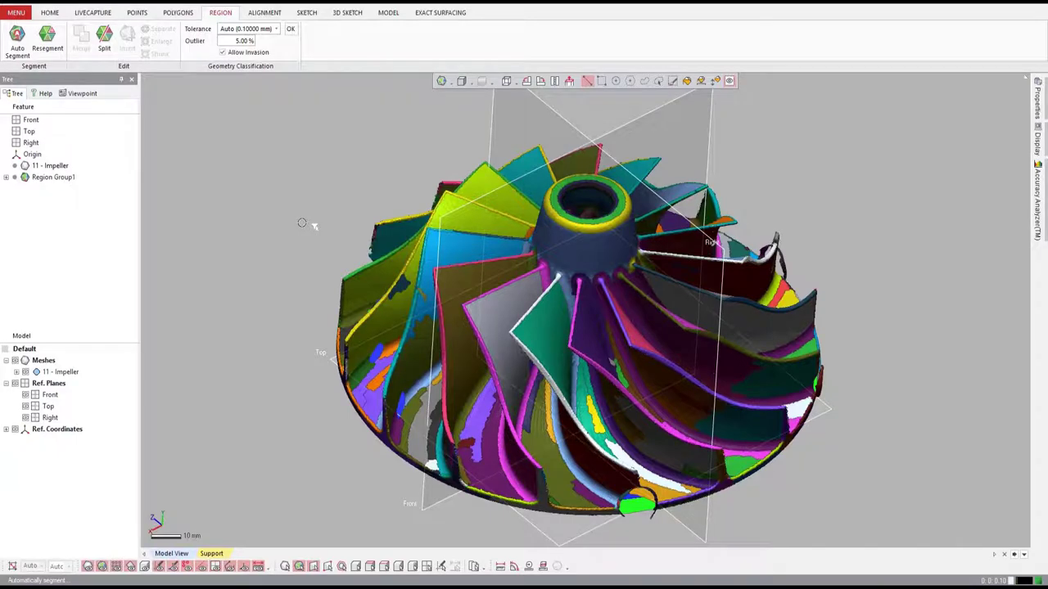
Step: Set up a mesh sketch with the Rotational Method on the Right base plane and hide the impeller mesh
left_click(306, 12)
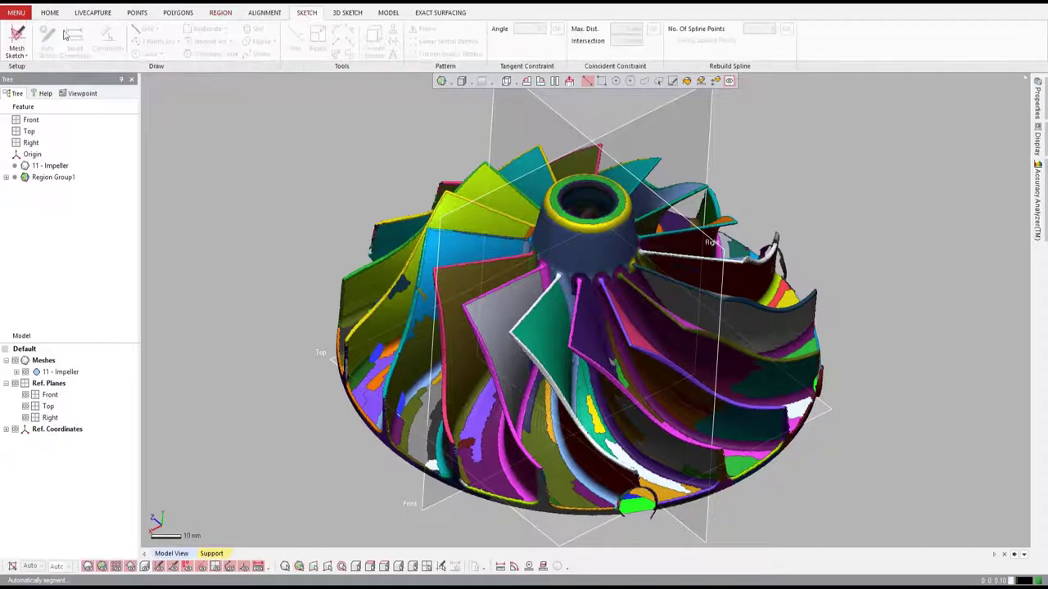
left_click(16, 37)
left_click(279, 105)
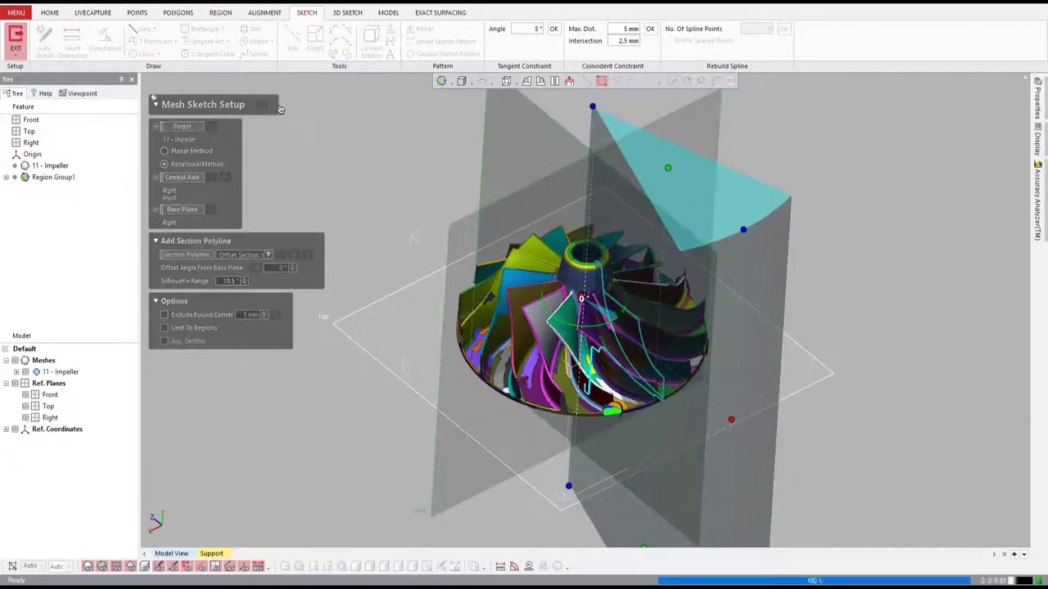
left_click(26, 372)
scroll(607, 327, "up", 5)
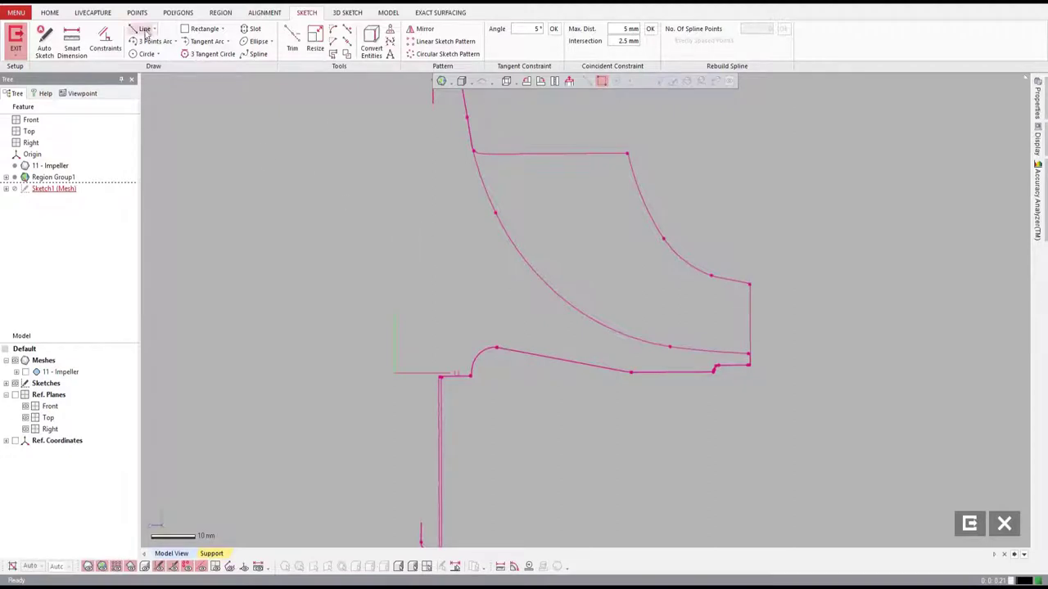
Step: Fit lines to the short horizontal segment and the long sloping segment on the underside of the hub section
left_click(144, 29)
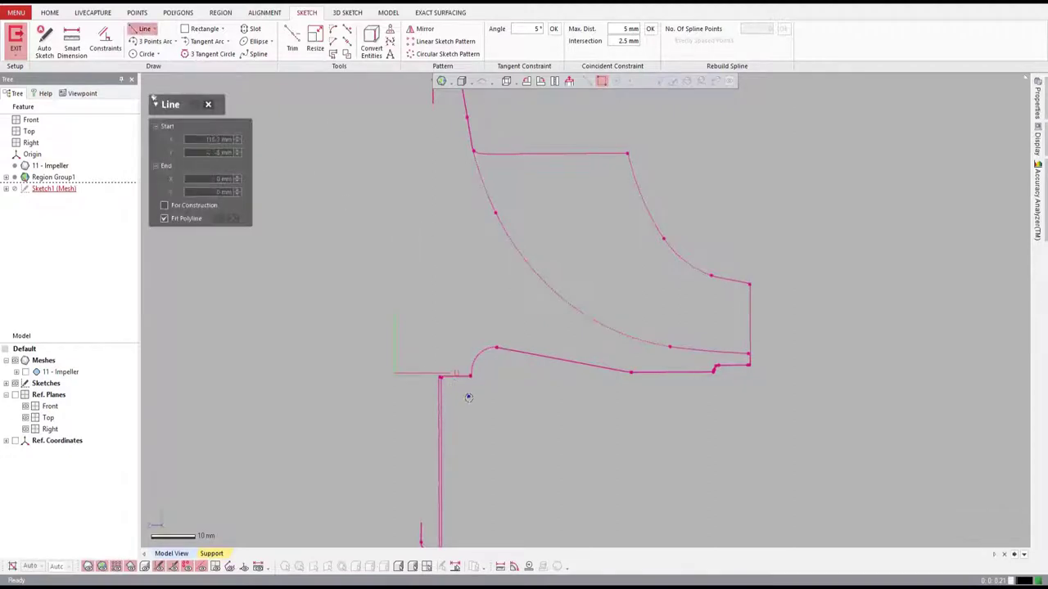
scroll(466, 398, "up", 2)
left_click(384, 417)
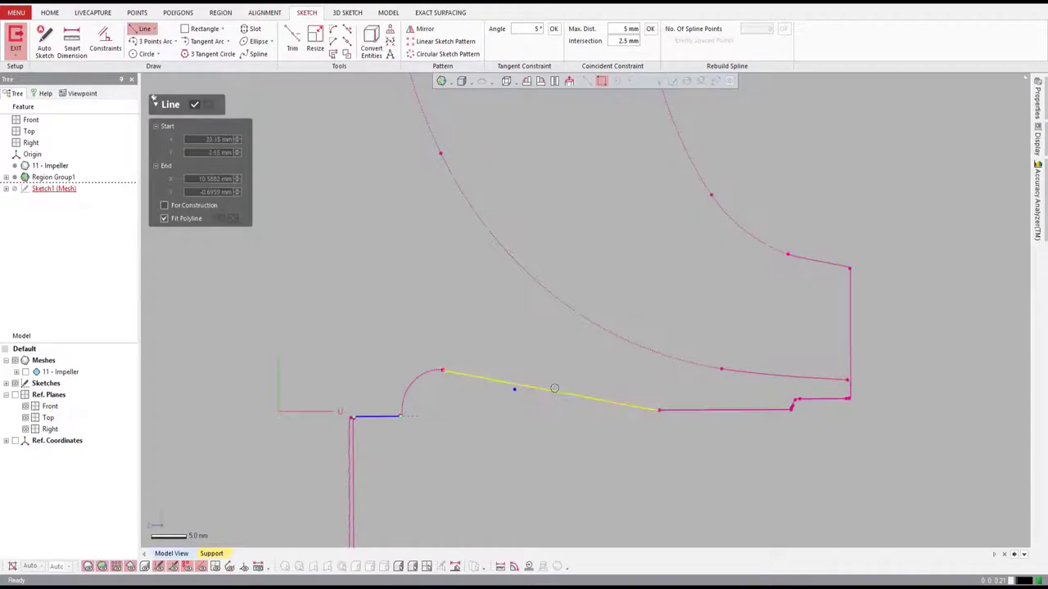
left_click(573, 394)
Step: Draw a spline along the curved hub section polyline from the upper nose down to the outer rim edge
left_click(292, 41)
left_click(255, 54)
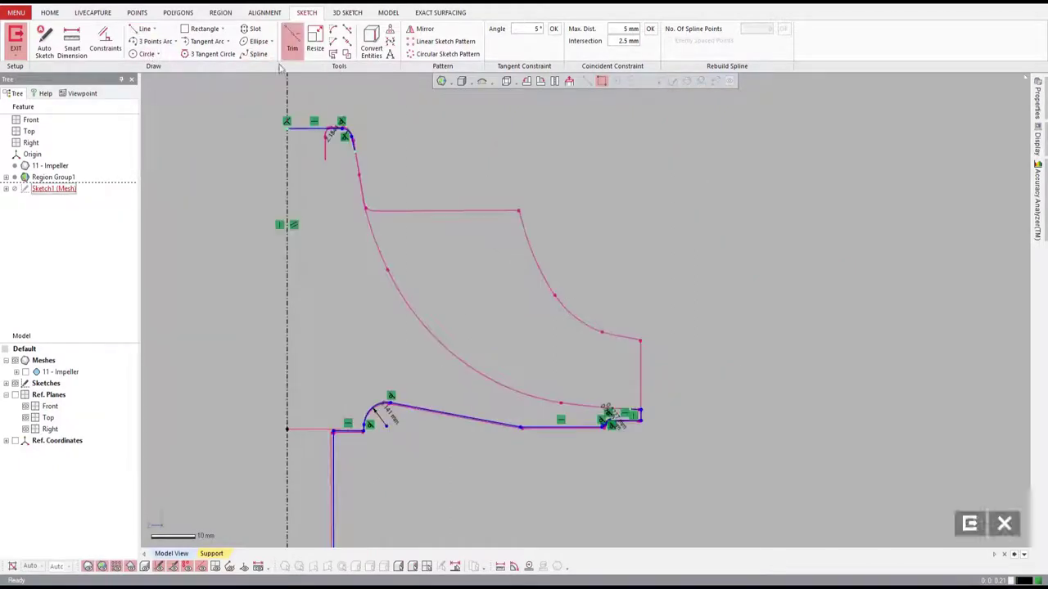
mouse_move(356, 152)
left_mouse_down()
mouse_move(377, 250)
mouse_move(427, 330)
mouse_move(517, 393)
mouse_move(634, 415)
left_mouse_up()
left_click(635, 410)
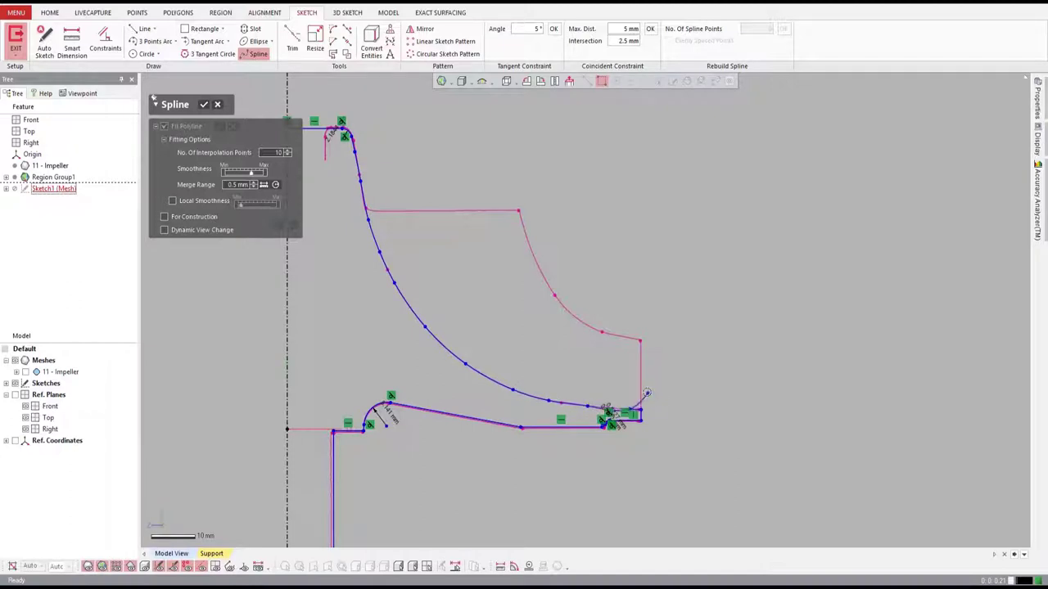
key("Escape")
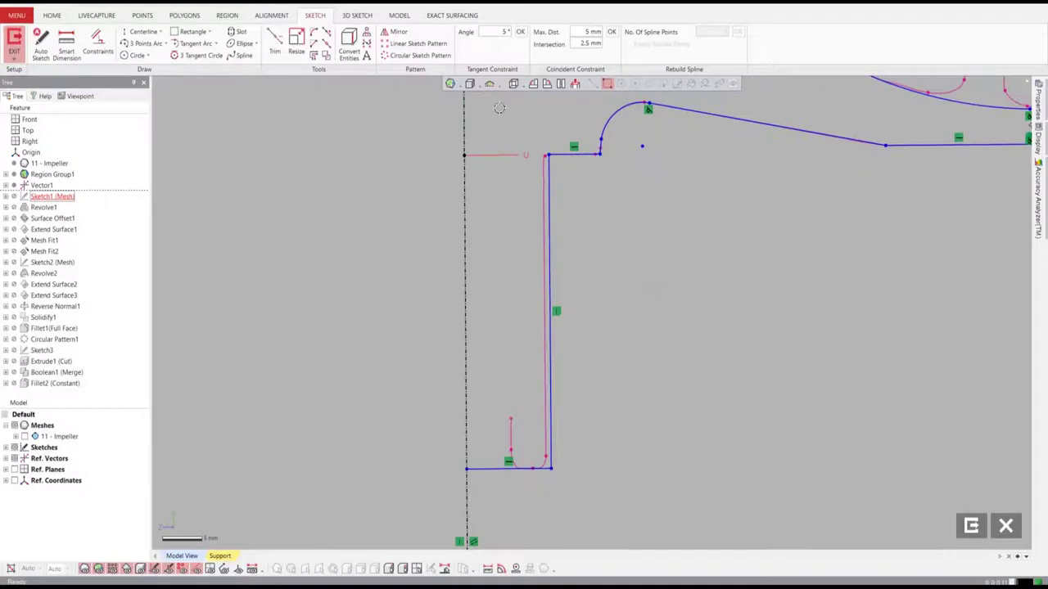
Step: Turn on the sketch deviation display and move the vertical shaft line onto the section polyline
left_click(489, 84)
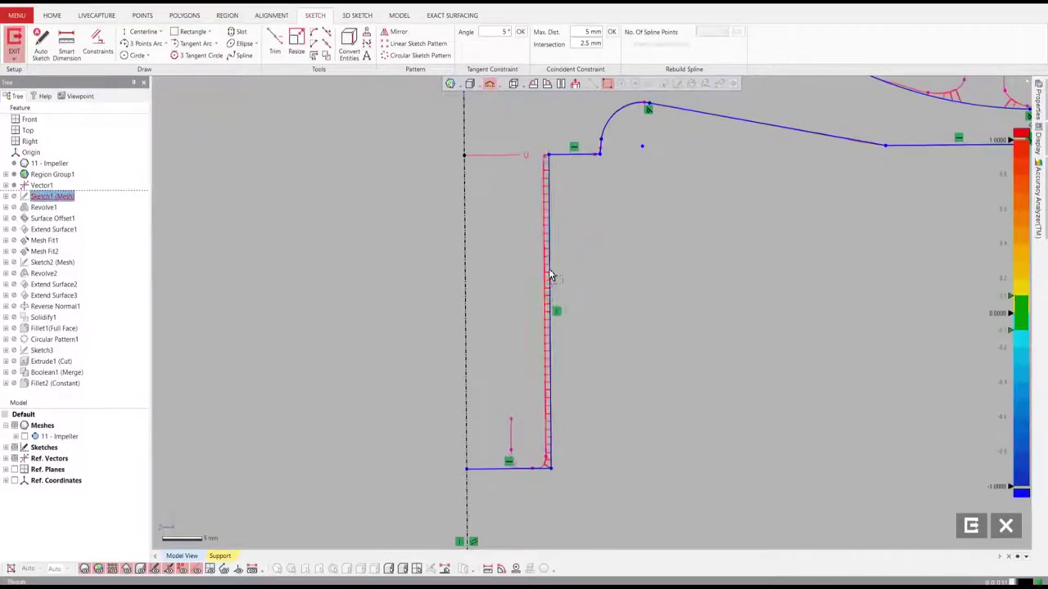
left_click_drag(549, 270, 545, 274)
left_click(773, 350)
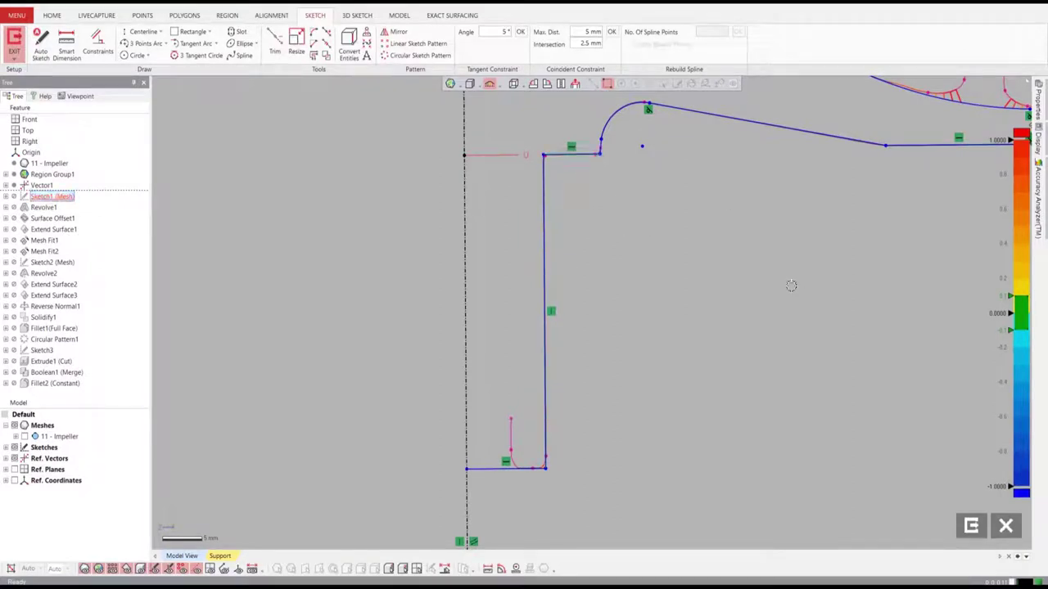
left_click(971, 528)
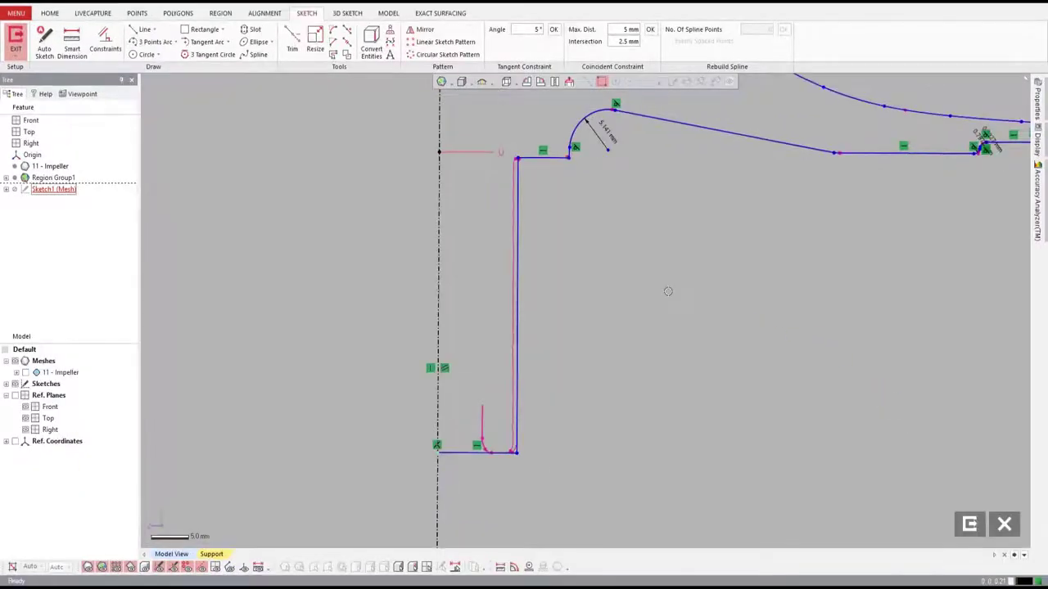
Step: Exit the hub profile sketch and show the impeller mesh again
right_click(666, 288)
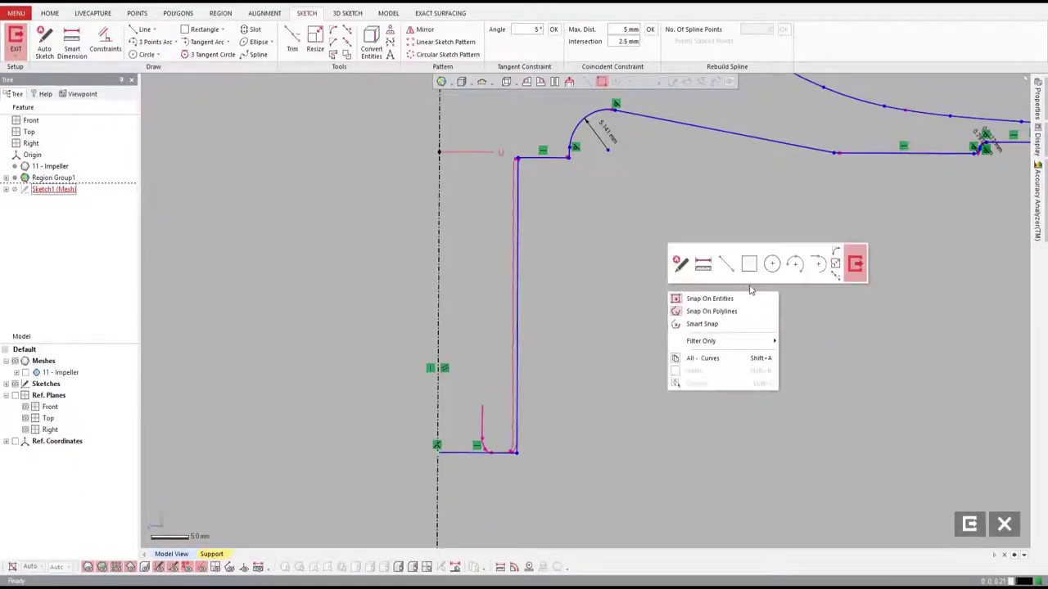
left_click(855, 268)
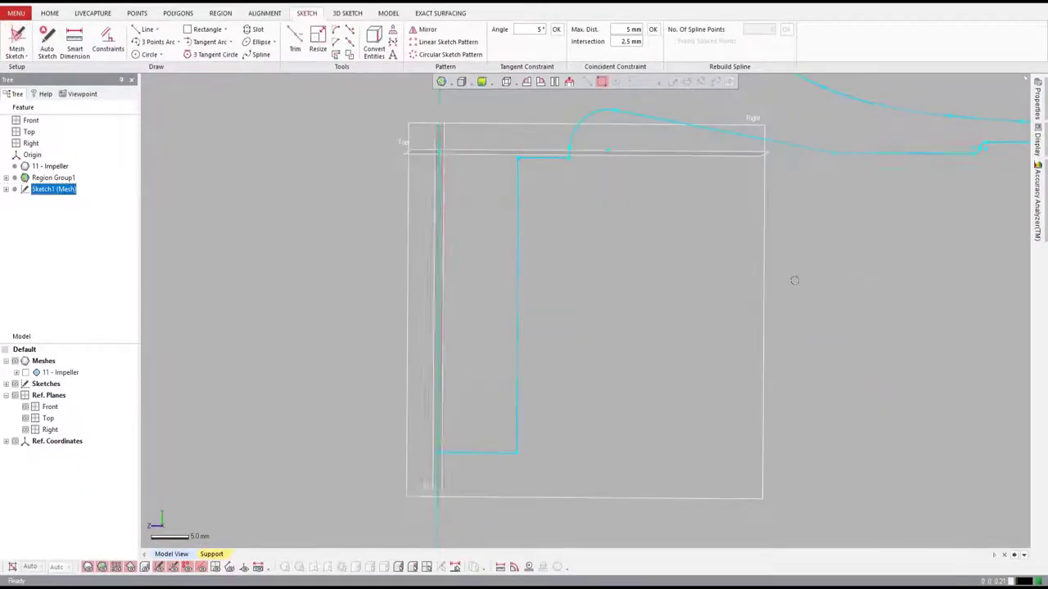
left_click(25, 373)
scroll(650, 174, "down", 5)
right_click_drag(613, 241, 413, 260)
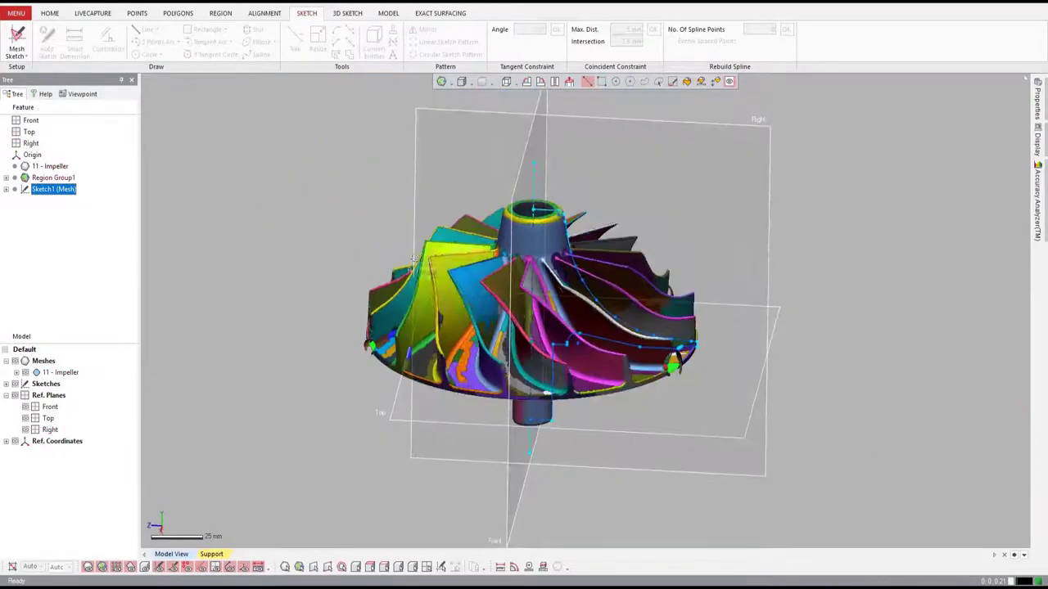
Step: Revolve the hub profile 360° in one direction as a solid and hide the impeller mesh
left_click(388, 13)
left_click(39, 39)
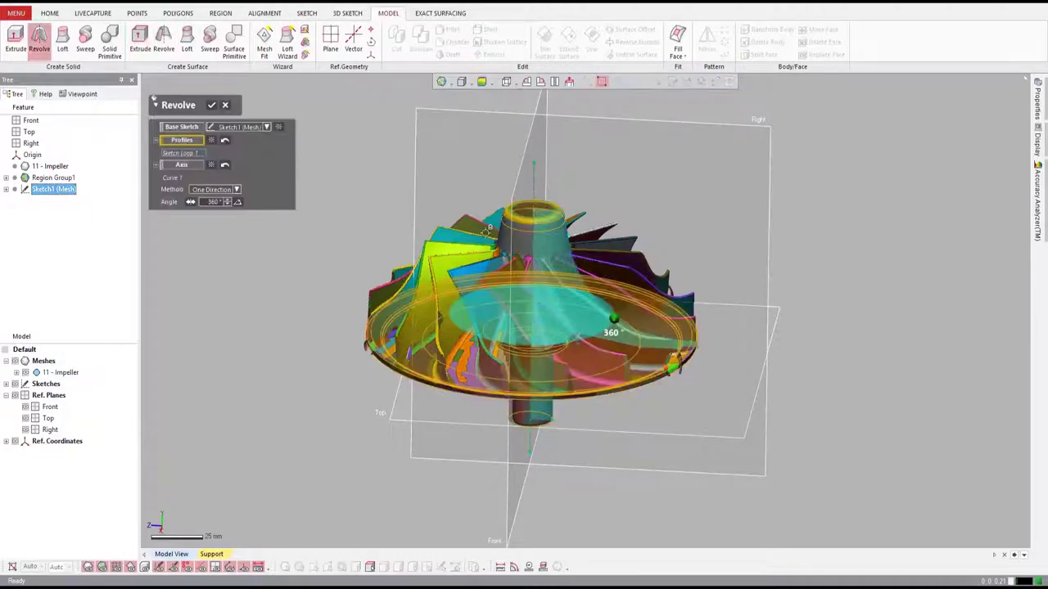
left_click(211, 105)
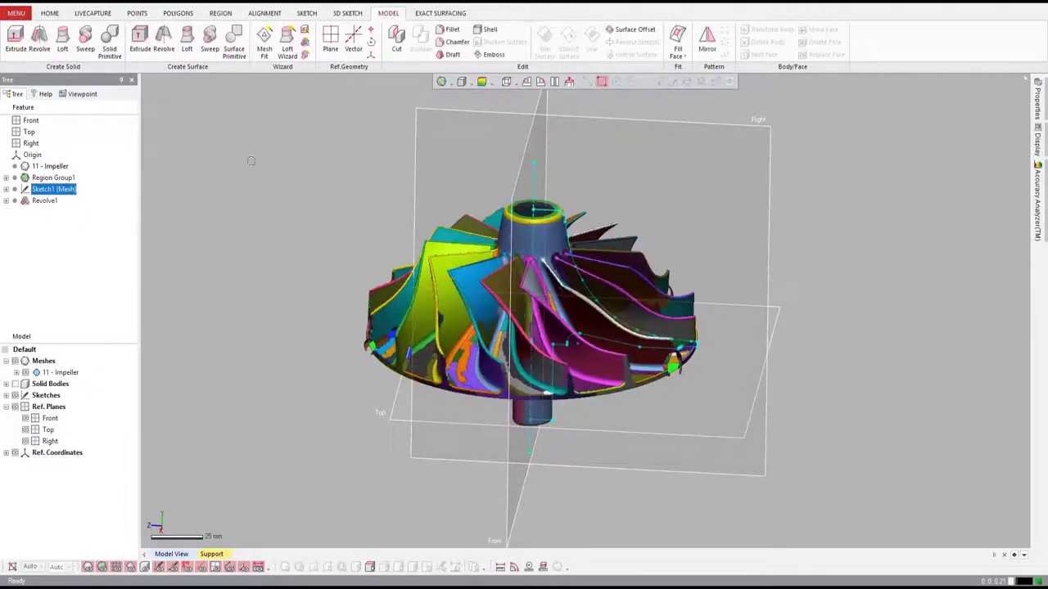
left_click(26, 372)
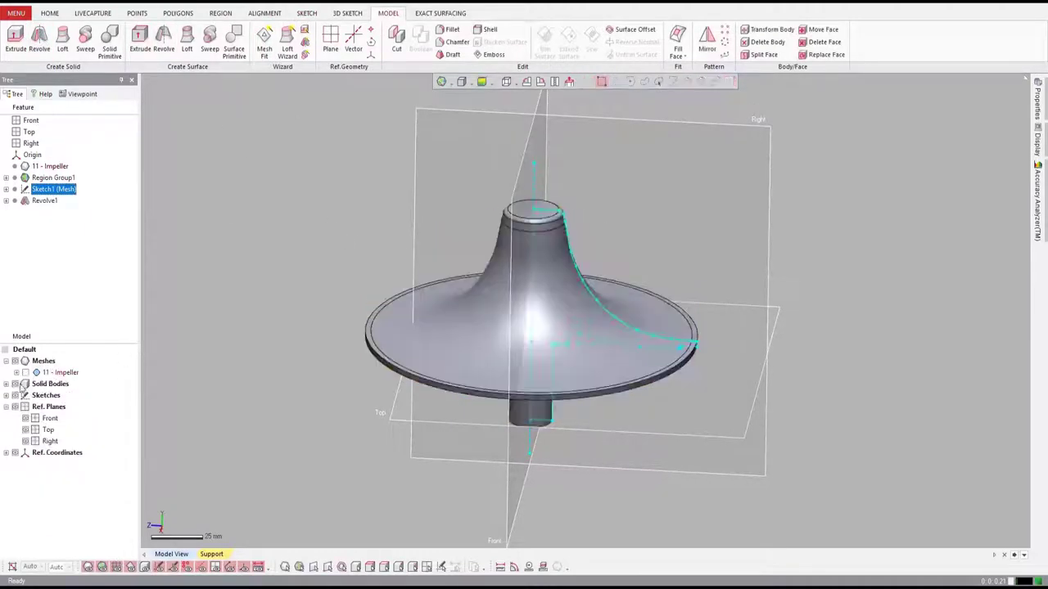
left_click(334, 269)
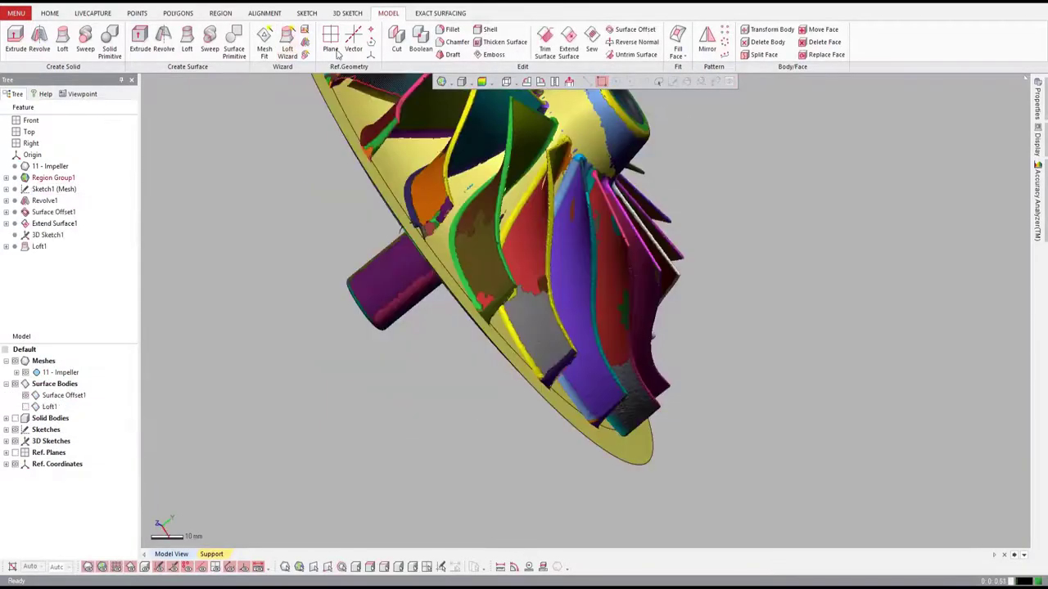
Step: Loft the blade side region with the Loft Wizard using 16 sections and 3D Sketch profiles, extending the path beyond the blade's lower edge
left_click(285, 54)
left_click(580, 252)
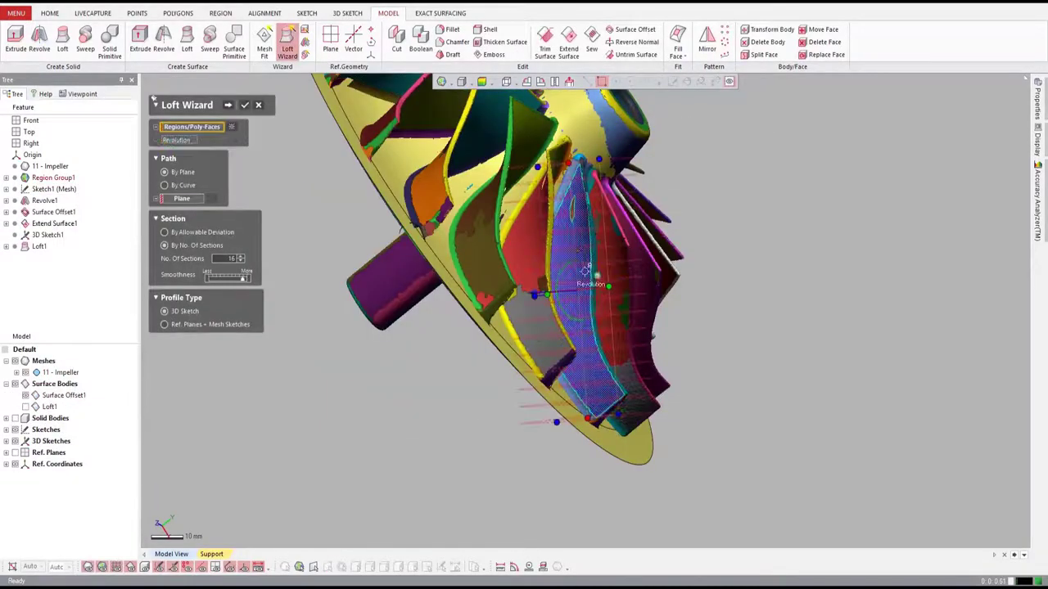
left_click(580, 167)
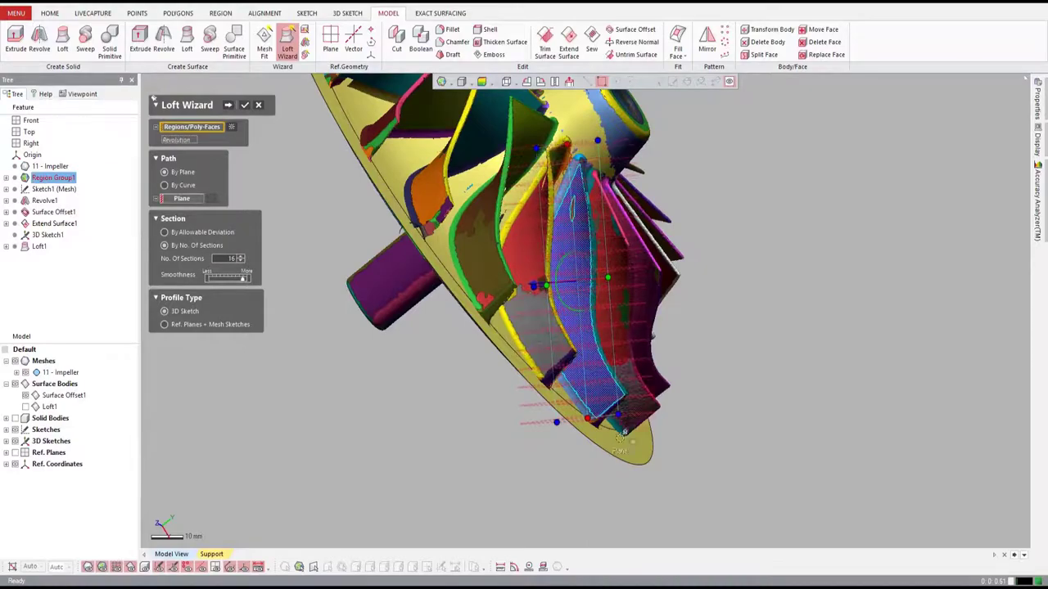
left_click_drag(590, 418, 590, 435)
right_click_drag(608, 299, 496, 114)
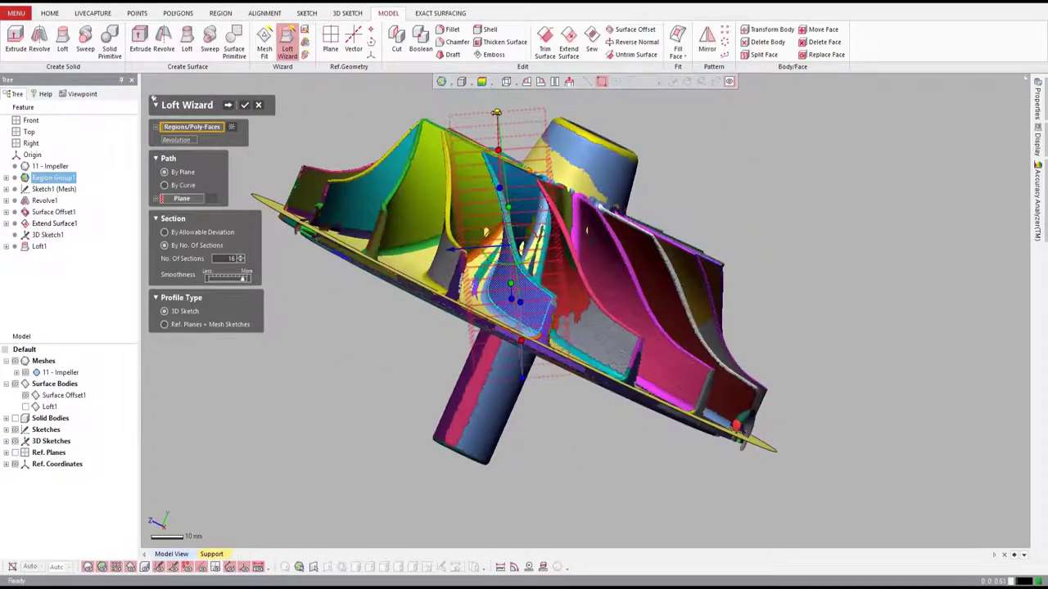
right_click_drag(570, 259, 573, 398)
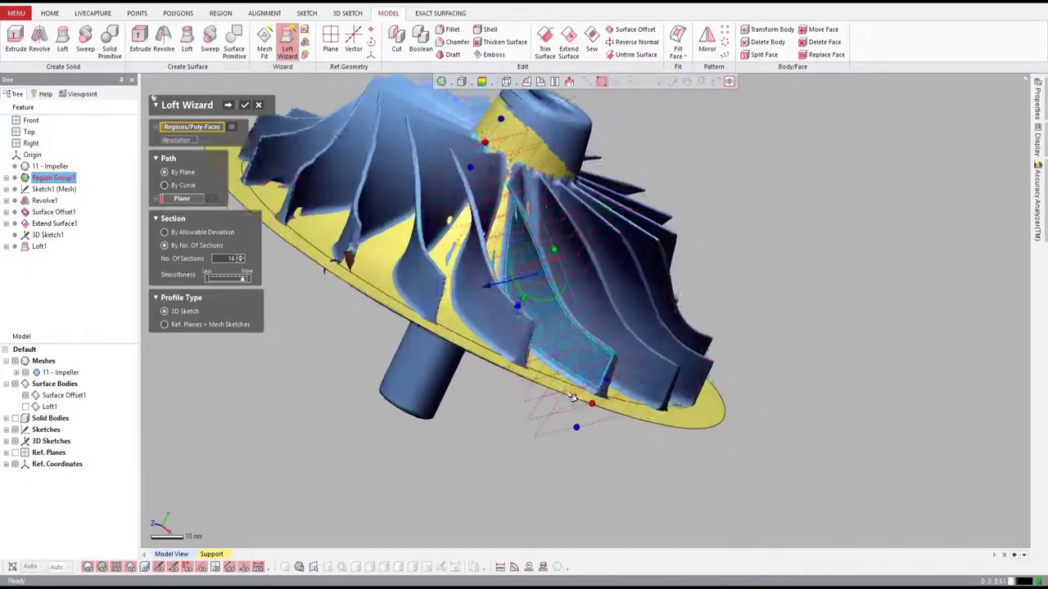
left_click(228, 106)
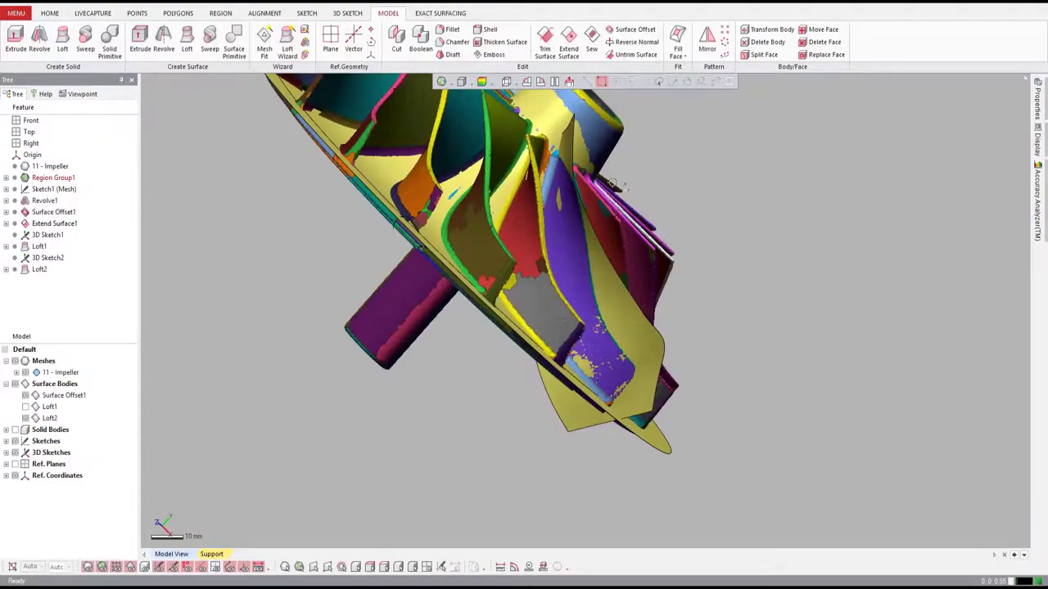
Step: Show the Loft1 surface and examine both blade loft surfaces against the mesh
right_click_drag(612, 184, 568, 360)
left_click(24, 408)
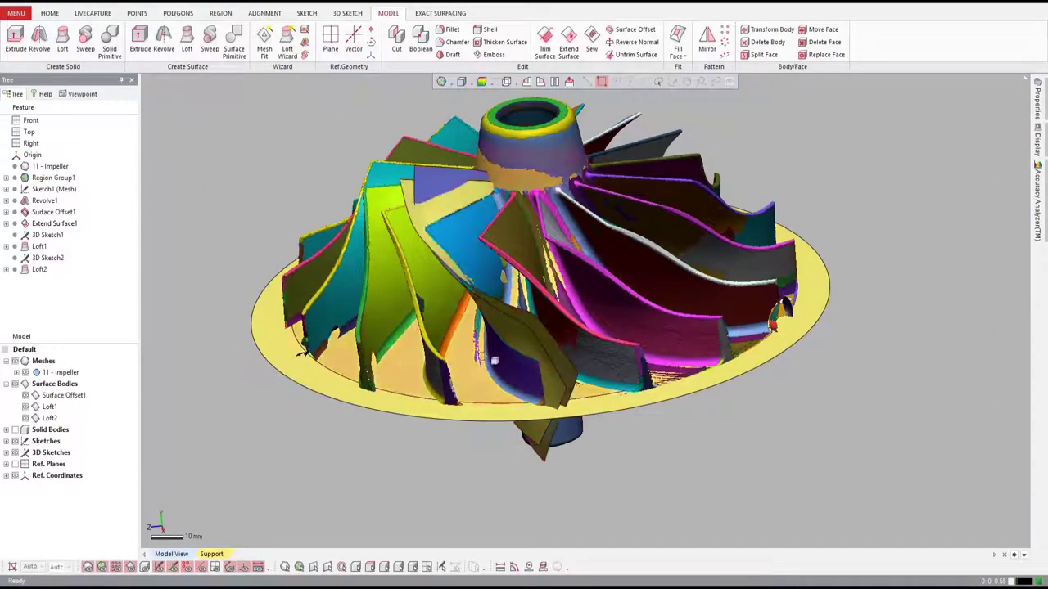
mouse_move(493, 360)
right_mouse_down()
mouse_move(556, 407)
mouse_move(603, 363)
mouse_move(474, 352)
mouse_move(571, 367)
mouse_move(479, 374)
right_mouse_up()
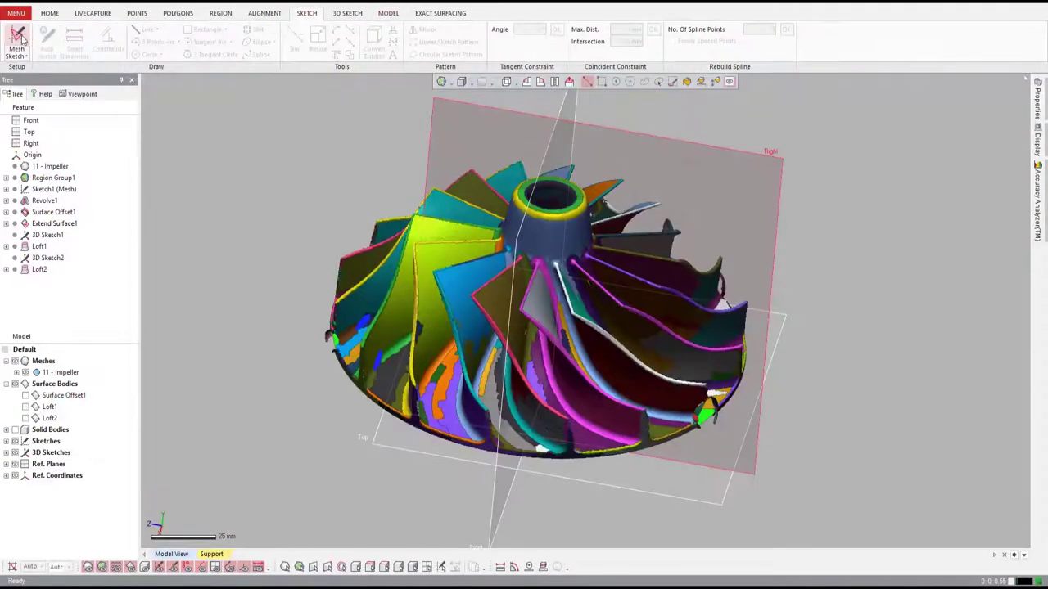
Step: Set up a second mesh sketch on the Right plane with the Rotational Method and hide the impeller mesh
left_click(21, 38)
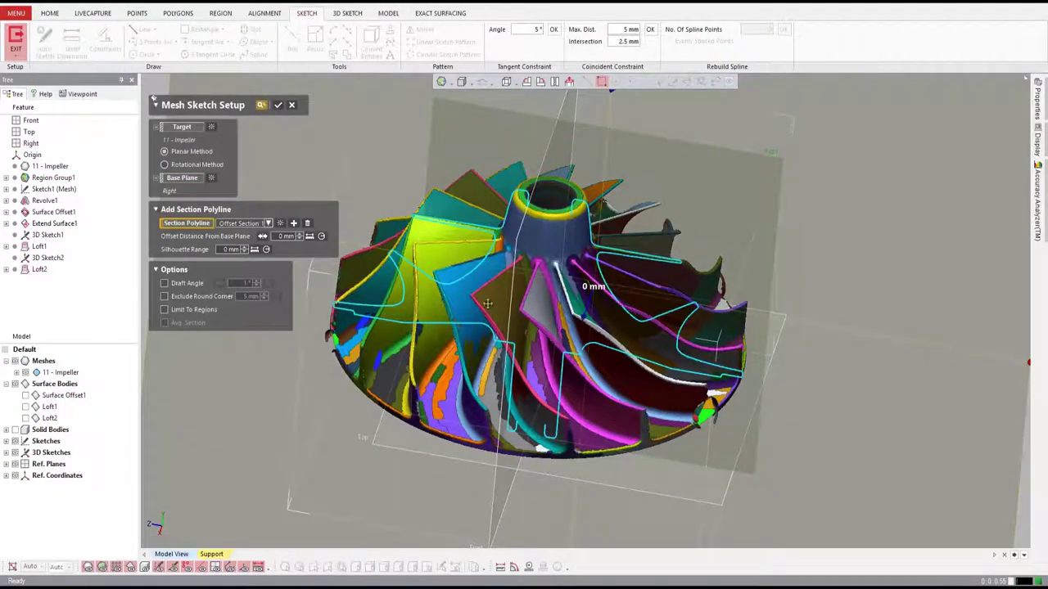
left_click(182, 165)
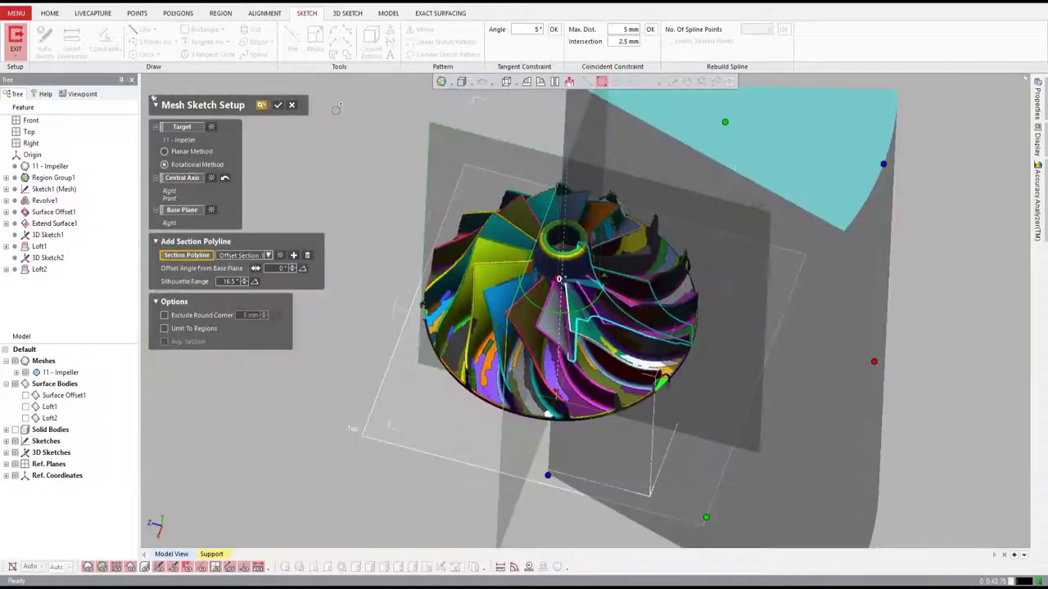
left_click(278, 106)
left_click(25, 372)
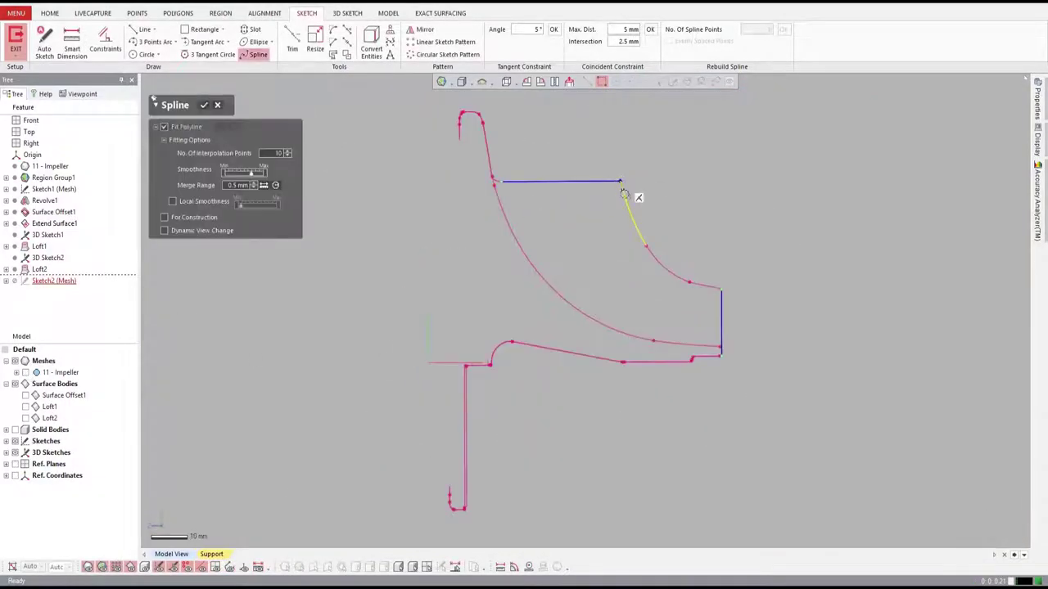
Step: Draw a spline along the curved outer blade-tip polyline, joining the upper horizontal line to the outer vertical line
left_click(623, 194)
left_click(631, 216)
left_click(647, 248)
left_click(641, 236)
left_click(672, 274)
left_click(695, 284)
left_click(722, 289)
key("Escape")
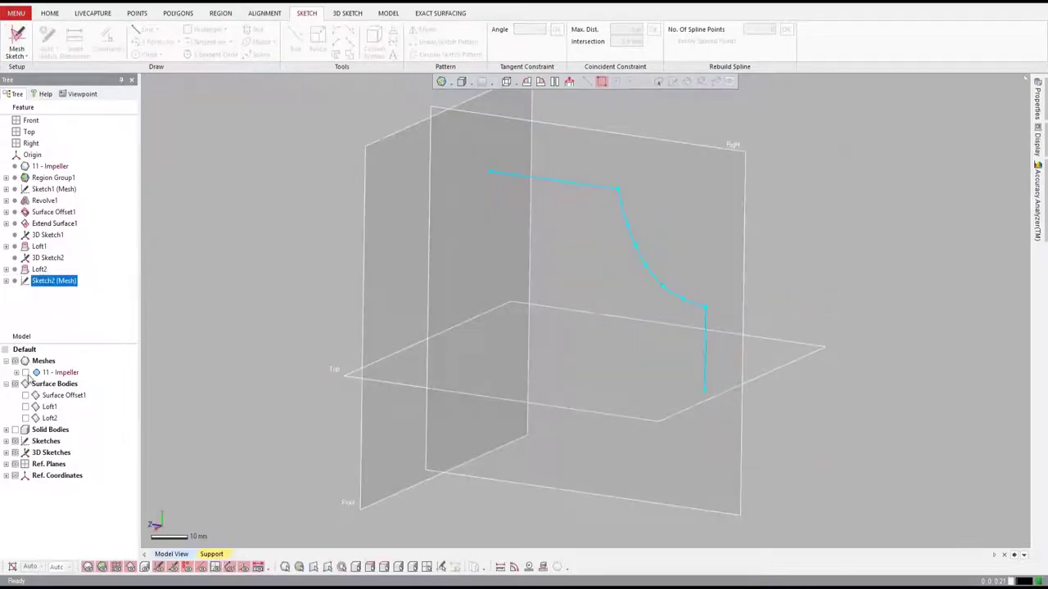
Step: Show the impeller mesh and revolve the blade-tip sketch as a surface by 197.5° in one direction
left_click(26, 372)
right_click_drag(755, 316, 708, 276)
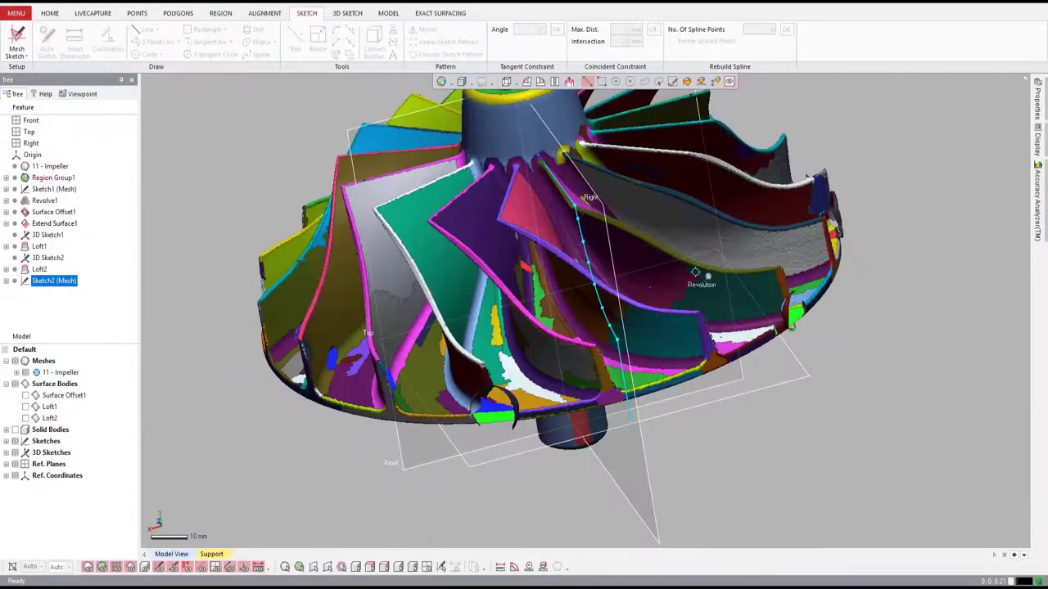
right_click_drag(899, 236, 926, 241)
scroll(639, 224, "down", 2)
right_click_drag(582, 254, 639, 231)
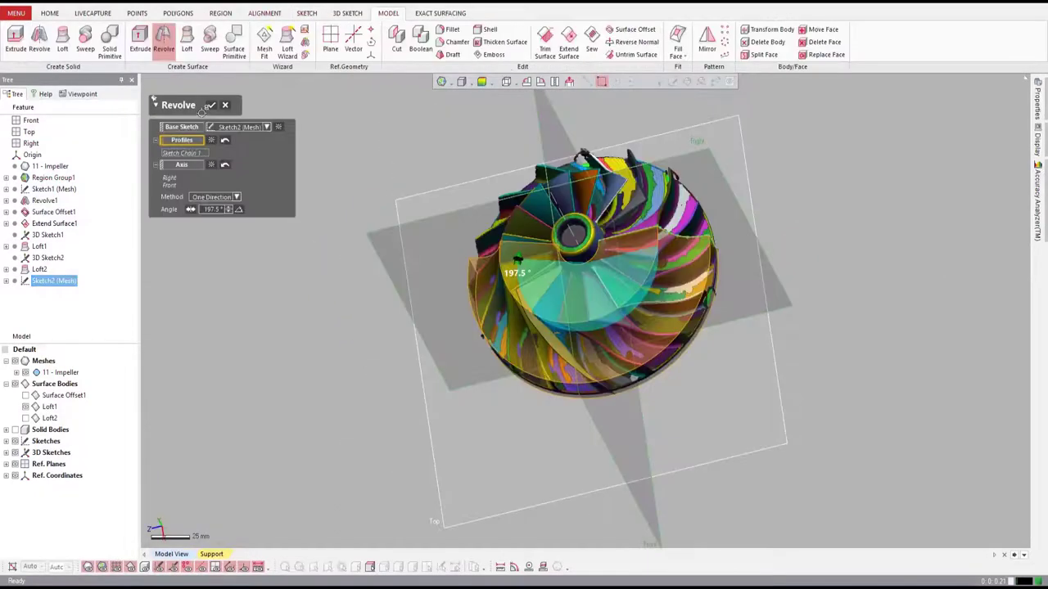
left_click(211, 107)
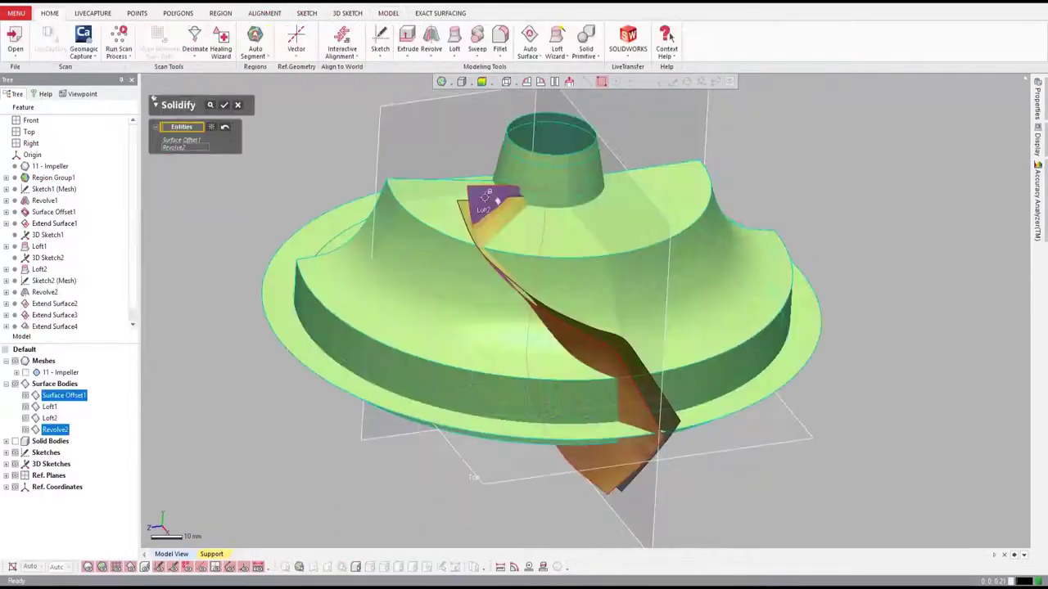
Step: Solidify the blade from Surface Offset1, Revolve2 and the two loft surfaces
left_click(465, 213)
left_click(210, 106)
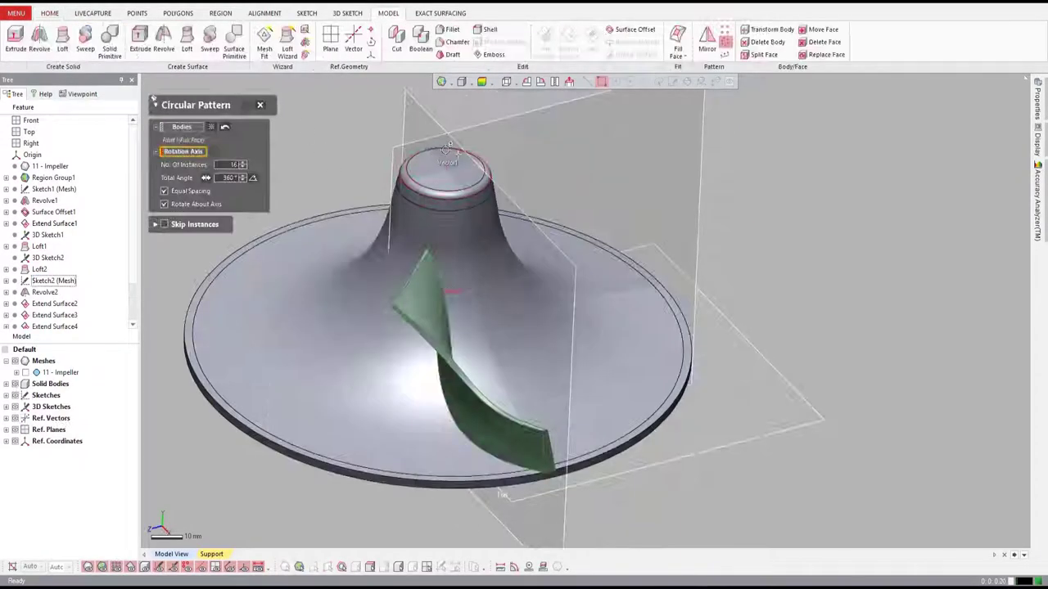
Step: Pattern the blade into 16 equally spaced instances over 360° about Vector1, and merge all solid bodies with a Boolean
left_click(442, 160)
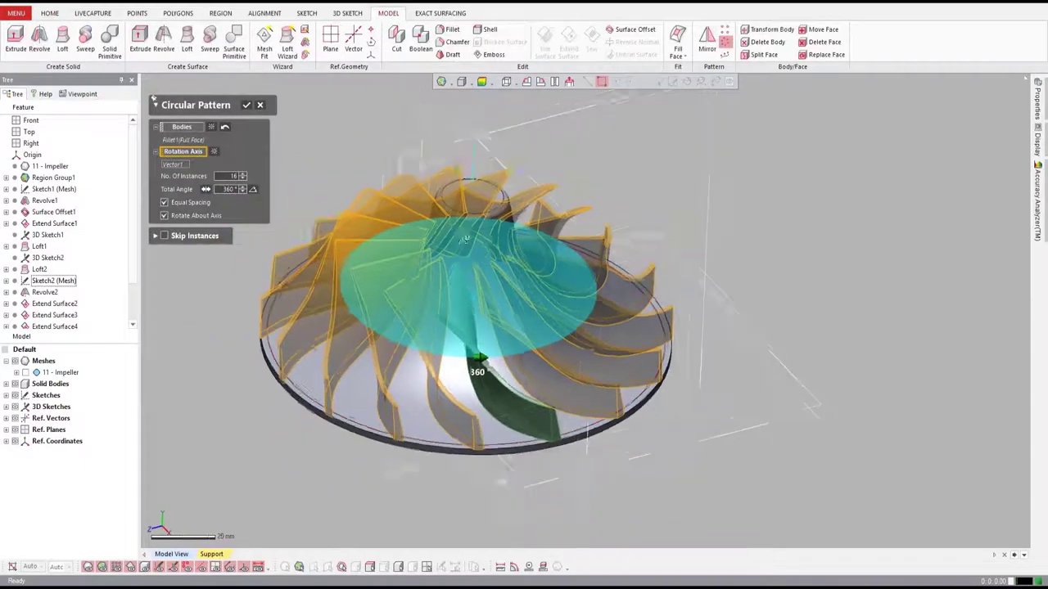
left_click(246, 105)
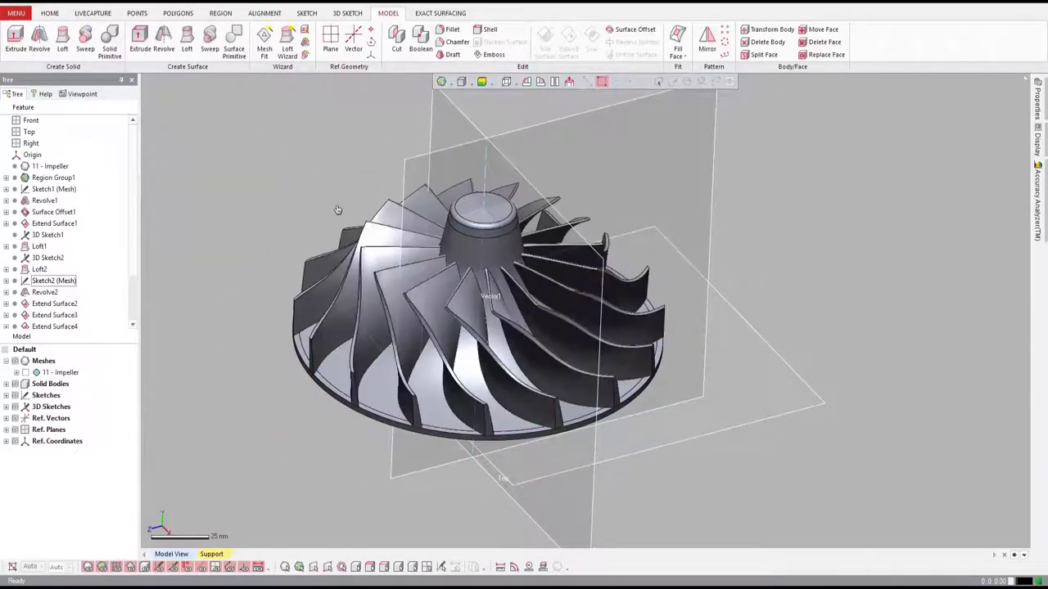
left_click(420, 41)
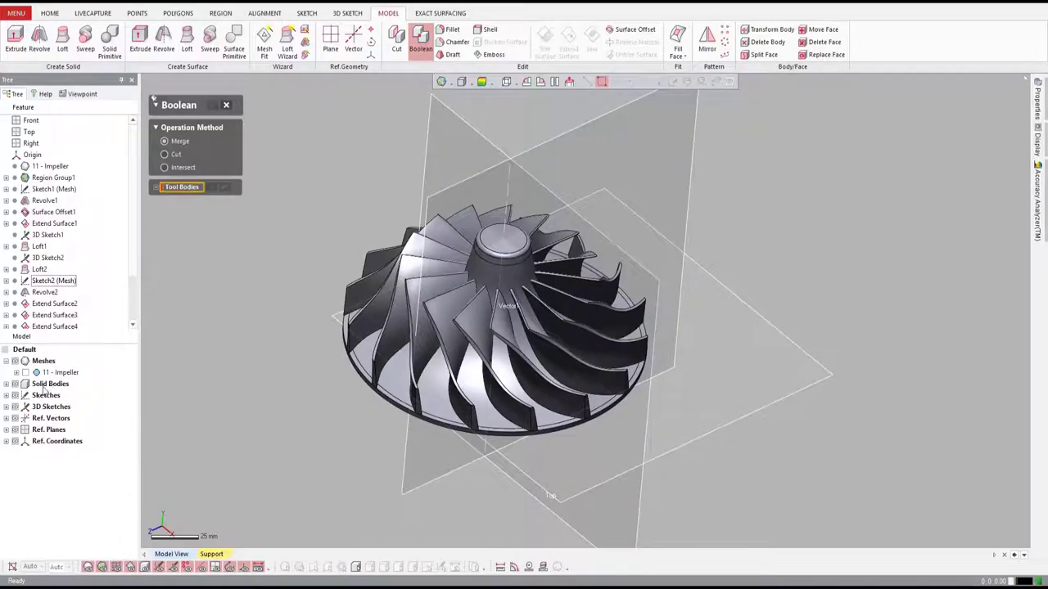
left_click(47, 385)
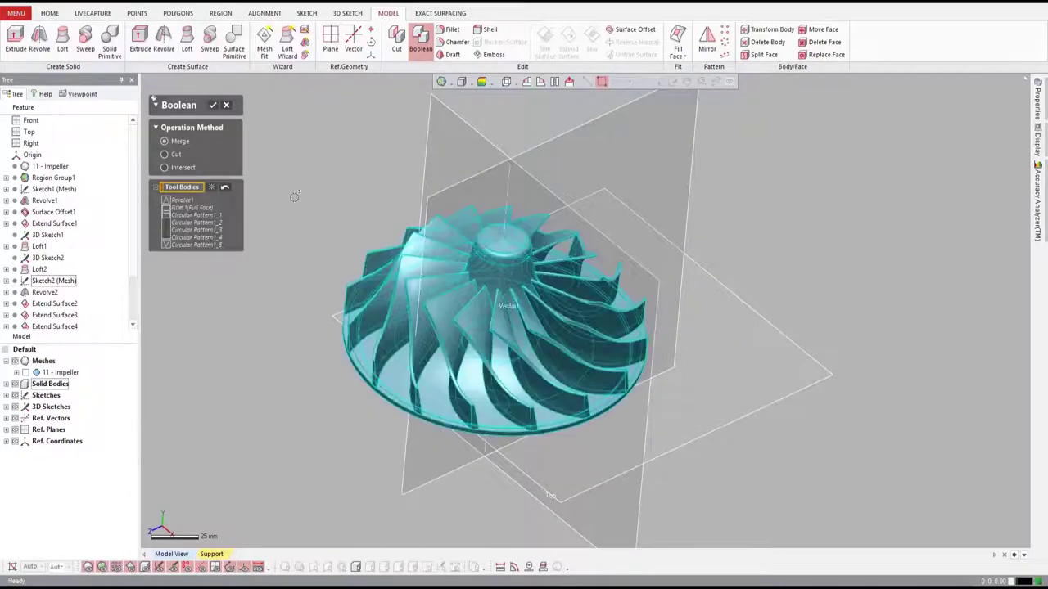
left_click(213, 105)
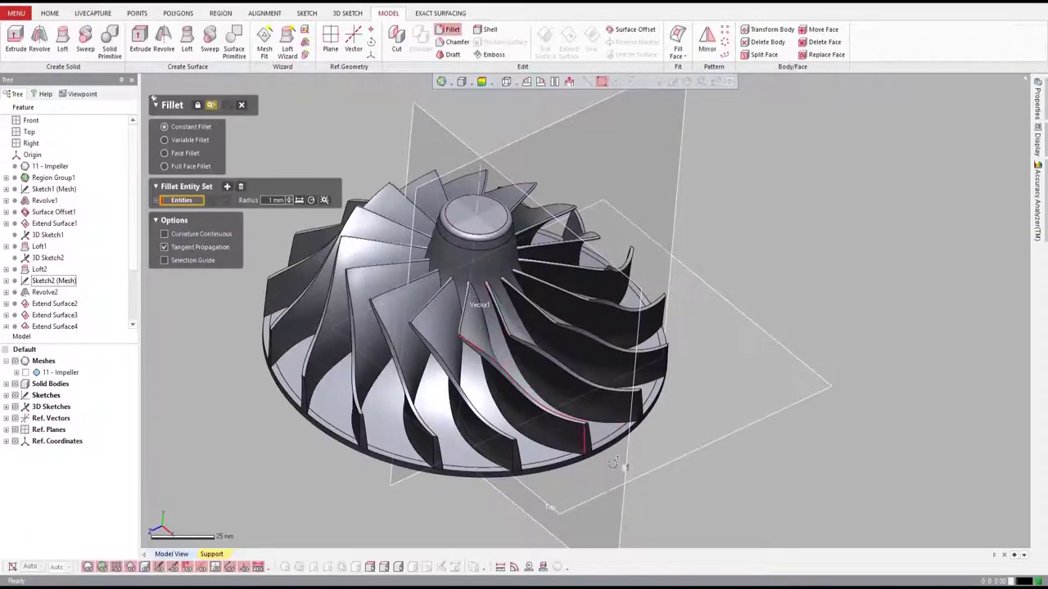
Step: Add a 2.5 mm constant fillet with tangent propagation along the edges where the blades meet the hub
right_click_drag(622, 385, 696, 446)
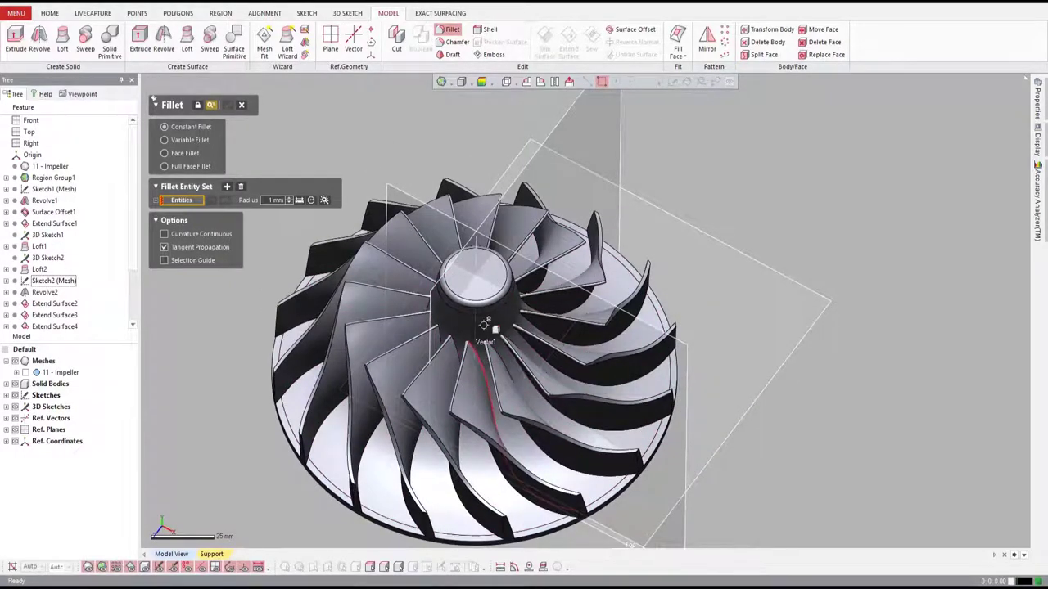
left_click(483, 325)
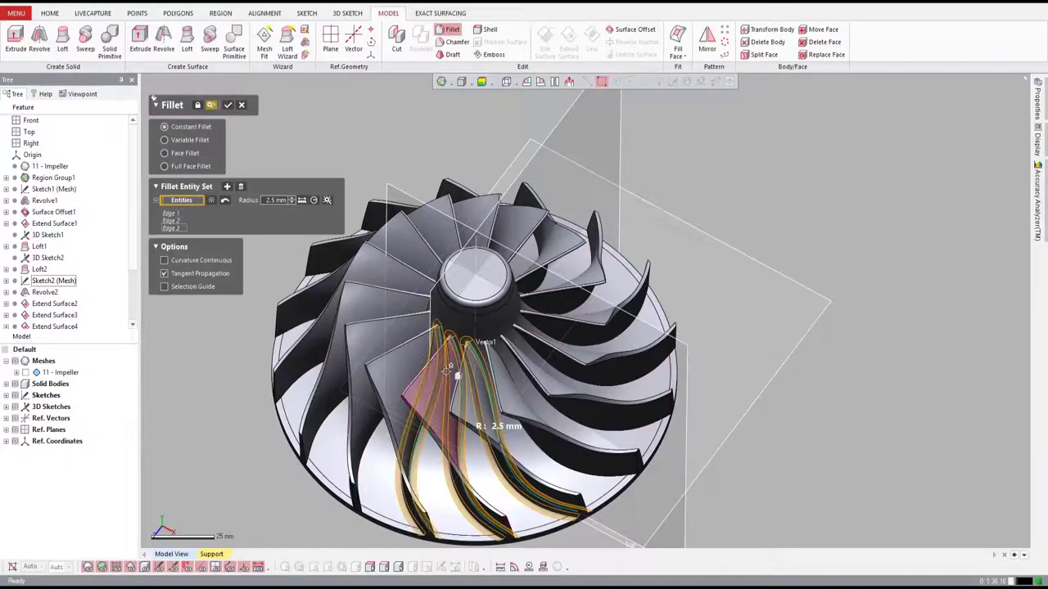
left_click(229, 105)
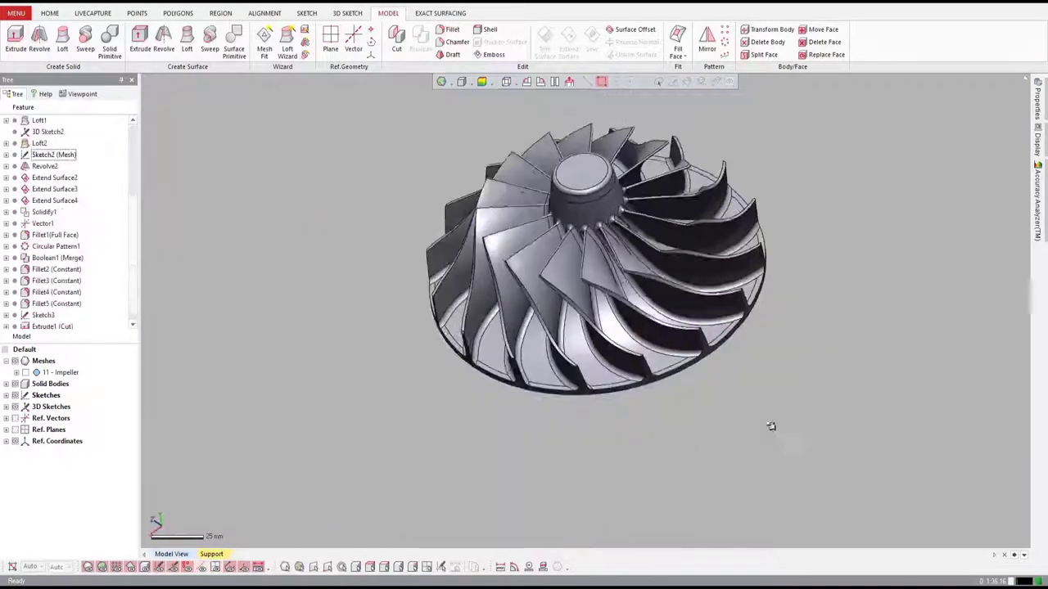
Step: Examine the colour deviation between the solid impeller and the scan across the hub and blades, and turn the deviation display off again
right_click_drag(769, 426, 242, 331)
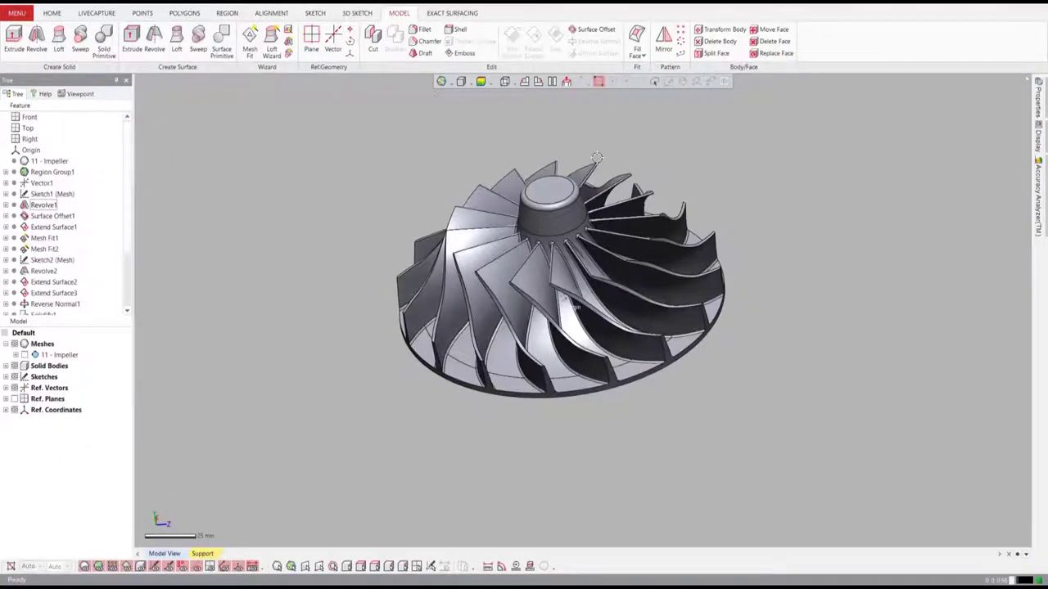
left_click(481, 81)
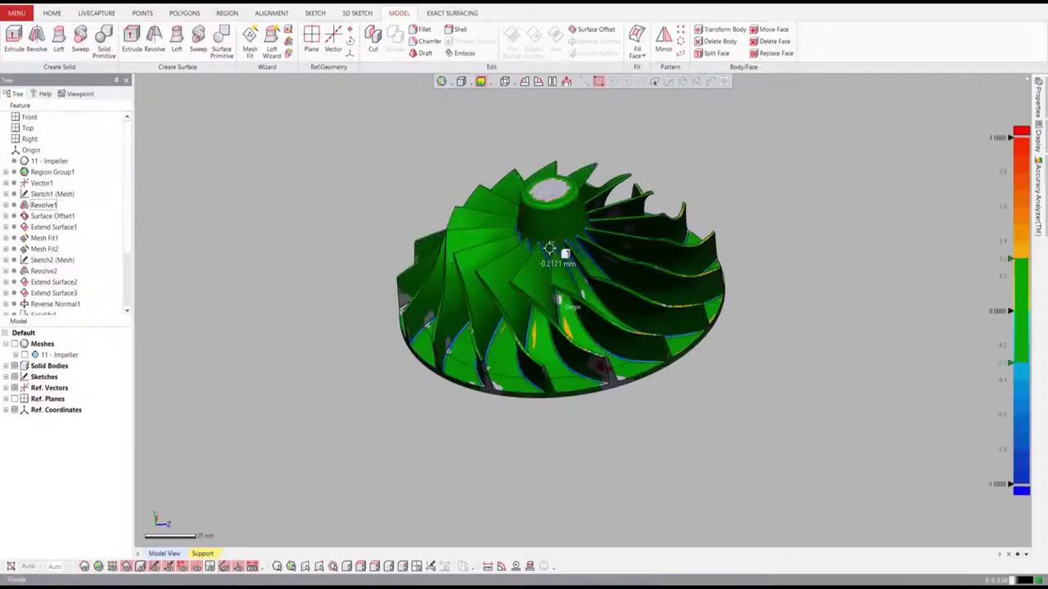
mouse_move(690, 303)
right_mouse_down()
mouse_move(762, 280)
mouse_move(746, 257)
mouse_move(761, 343)
mouse_move(705, 371)
right_mouse_up()
mouse_move(541, 370)
right_mouse_down()
mouse_move(870, 380)
mouse_move(728, 407)
mouse_move(736, 407)
right_mouse_up()
mouse_move(598, 360)
right_mouse_down()
mouse_move(554, 241)
mouse_move(401, 245)
right_mouse_up()
right_click_drag(631, 232, 744, 267)
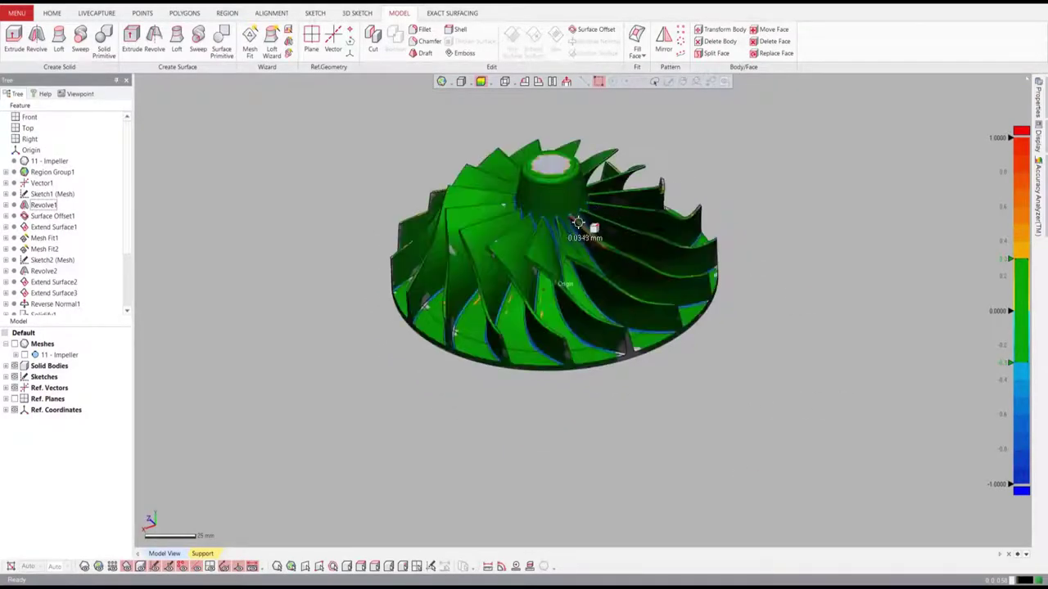
left_click(482, 82)
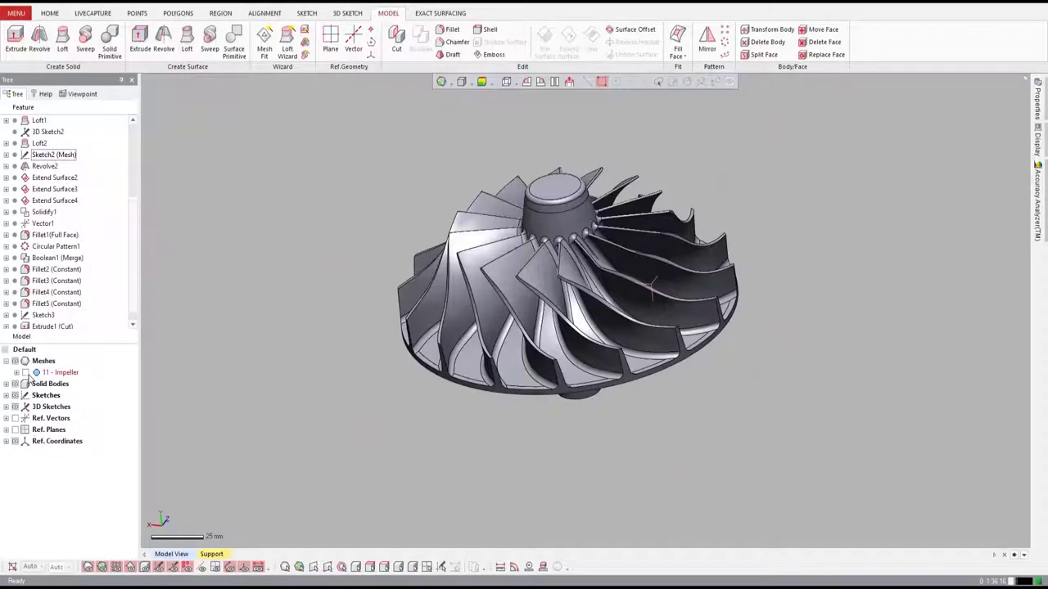
Step: Show the 11 - Impeller mesh over the solid and compare the two by toggling the mesh visibility repeatedly
left_click(26, 373)
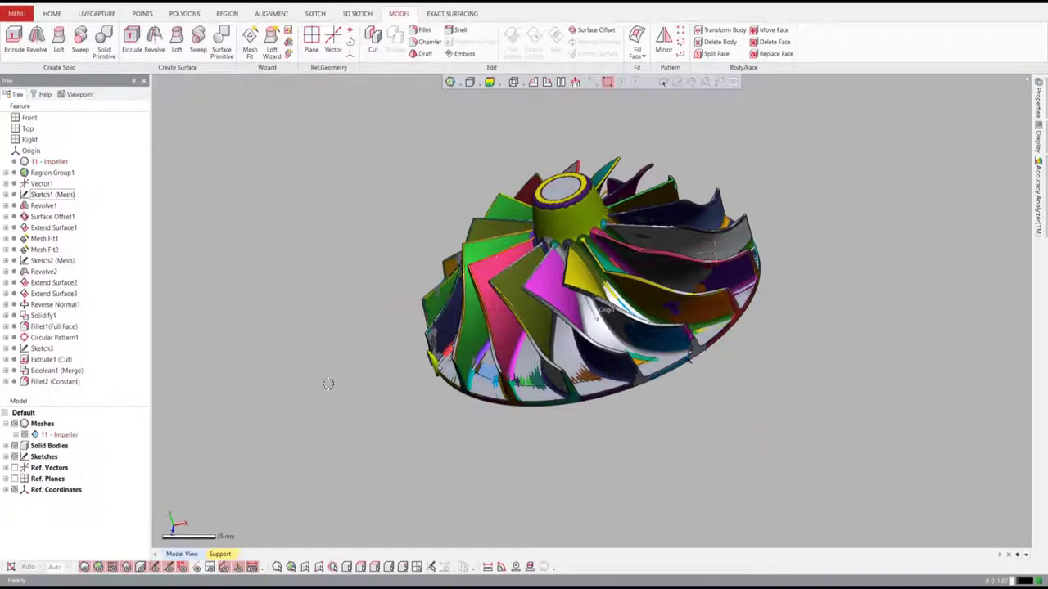
key("ctrl+1")
key("ctrl+1")
key("ctrl+1")
key("ctrl+1")
key("ctrl+1")
key("ctrl+1")
right_click_drag(328, 384, 365, 222)
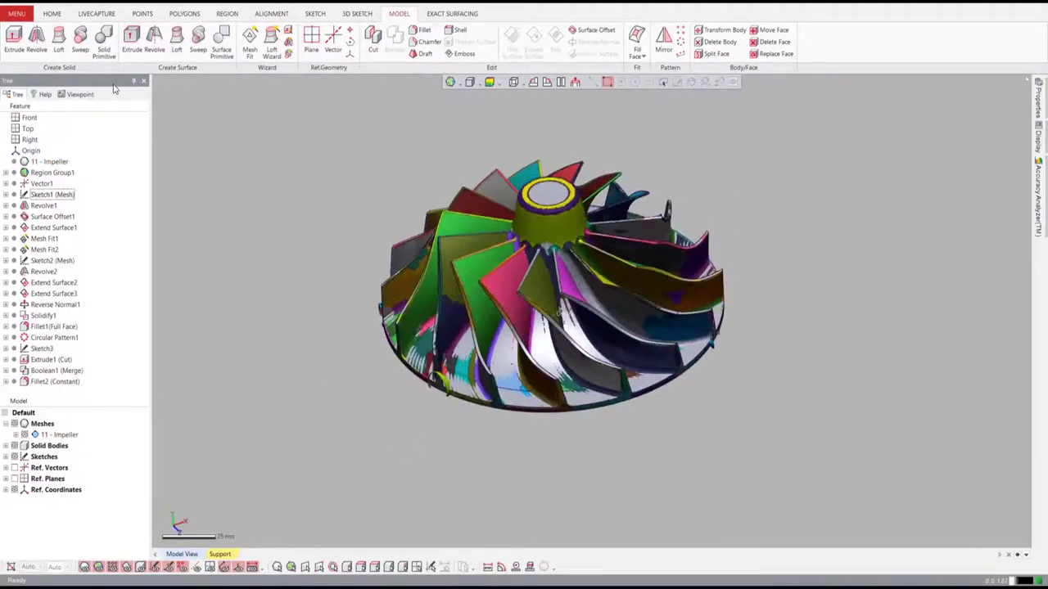
Step: Run LiveTransfer to SOLIDWORKS starting from the first feature
left_click(52, 14)
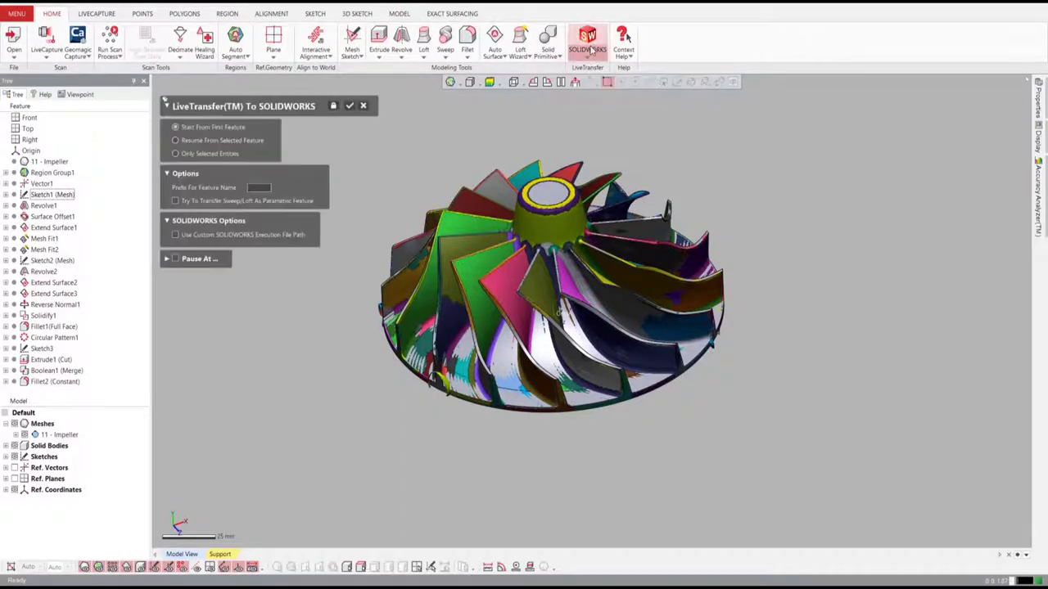
left_click(349, 105)
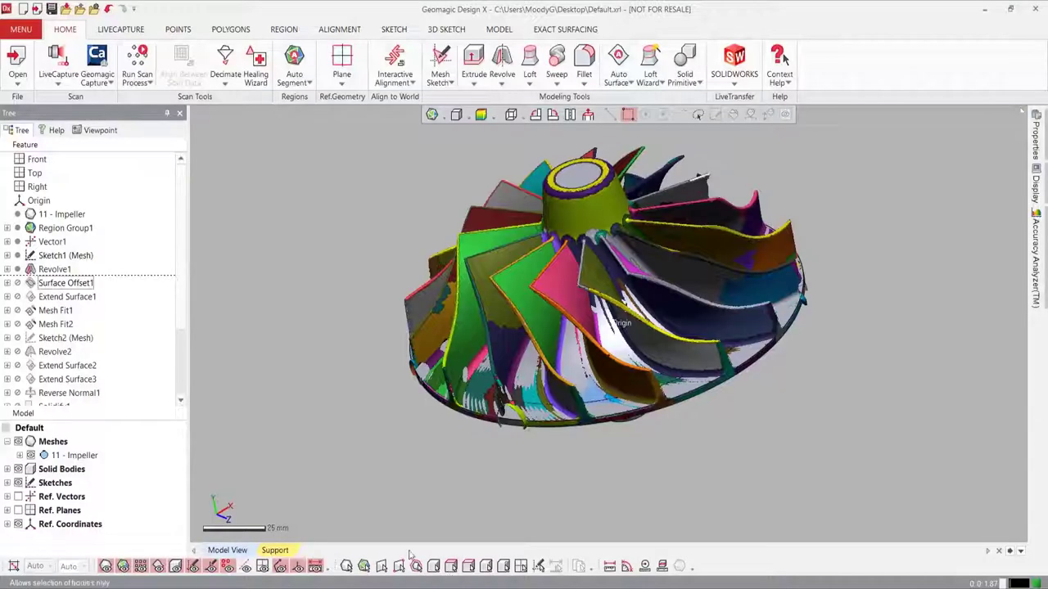
Step: Roll the feature history forward to Mesh Fit1 and resume LiveTransfer to SOLIDWORKS from that feature
right_click(64, 312)
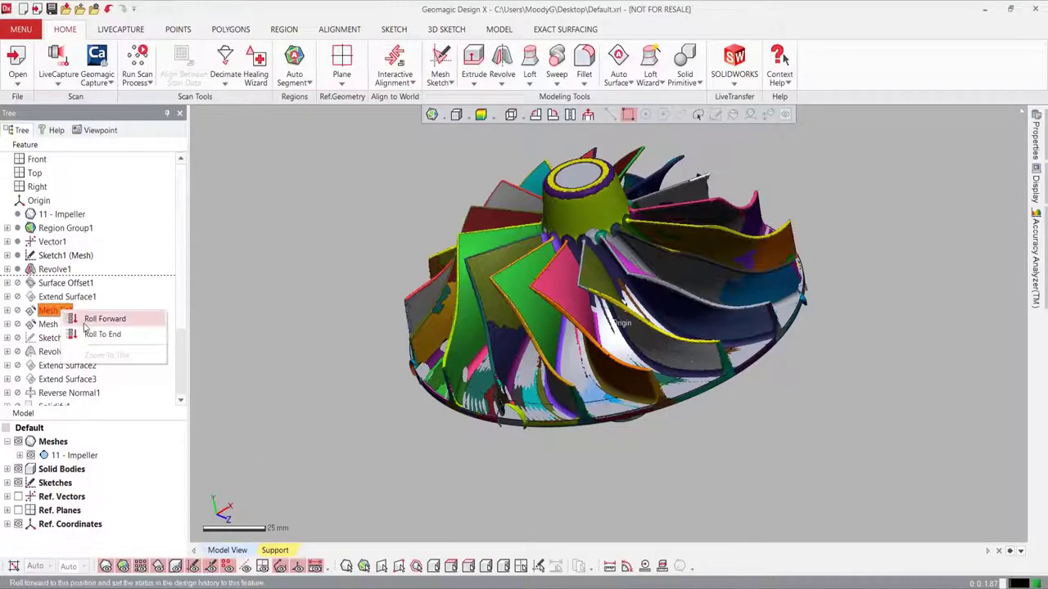
left_click(85, 319)
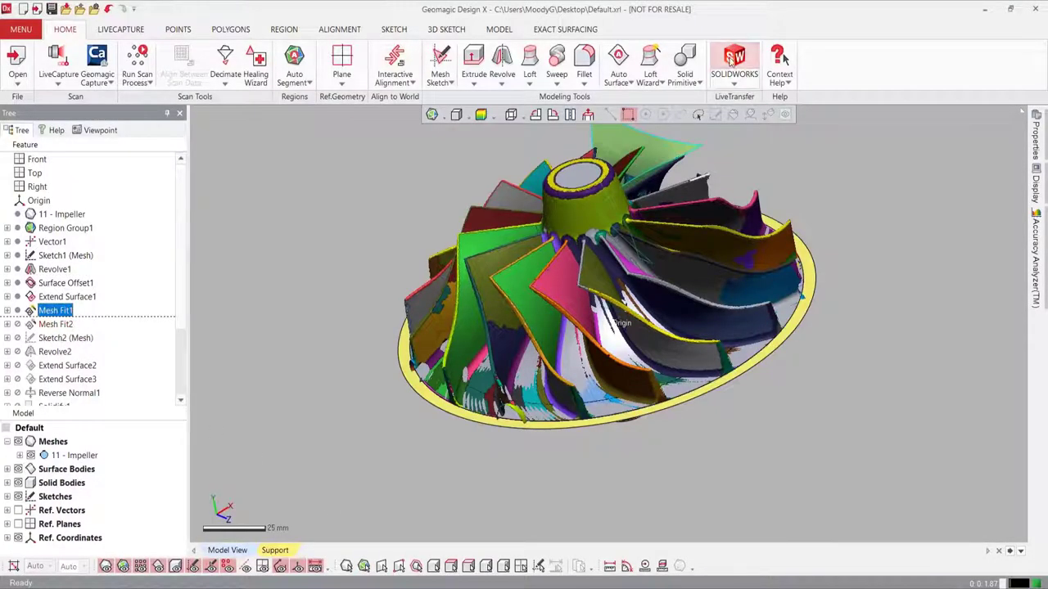
left_click(734, 64)
left_click(221, 187)
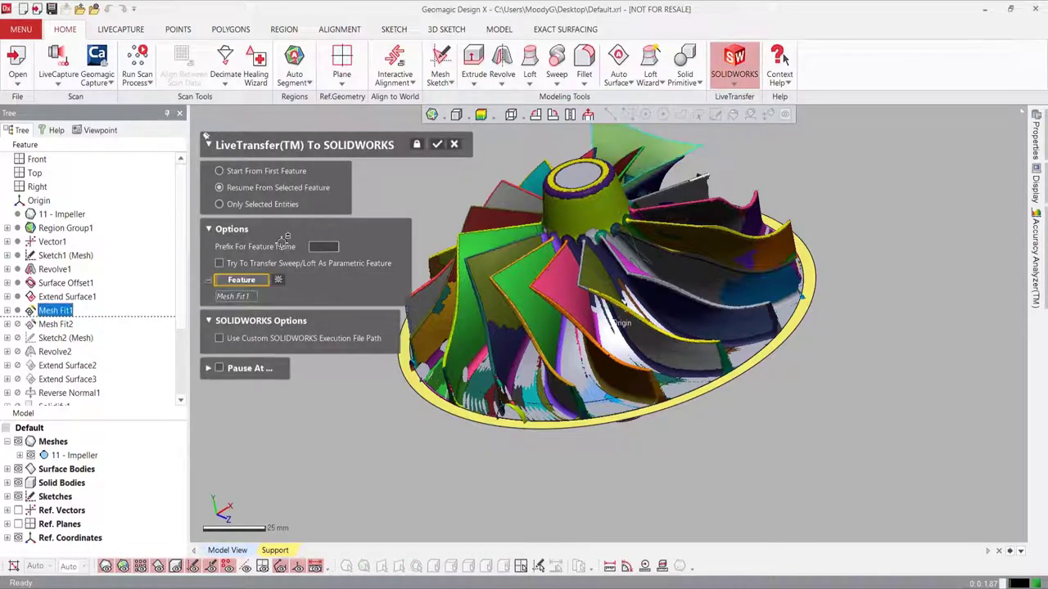
left_click(438, 147)
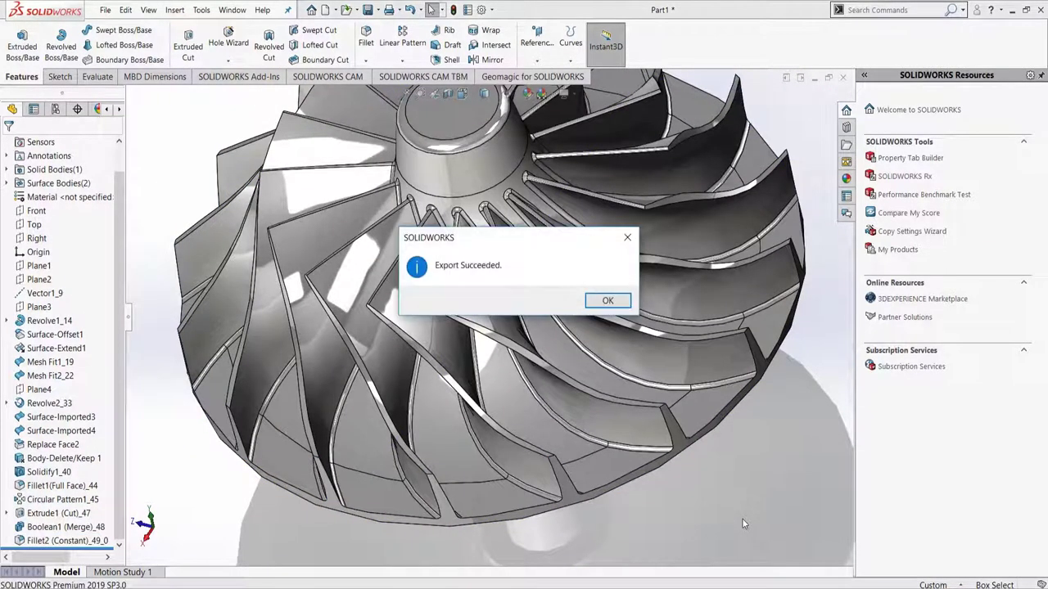
Step: Dismiss the export message in SOLIDWORKS and examine the transferred impeller up close and from different angles
left_click(607, 301)
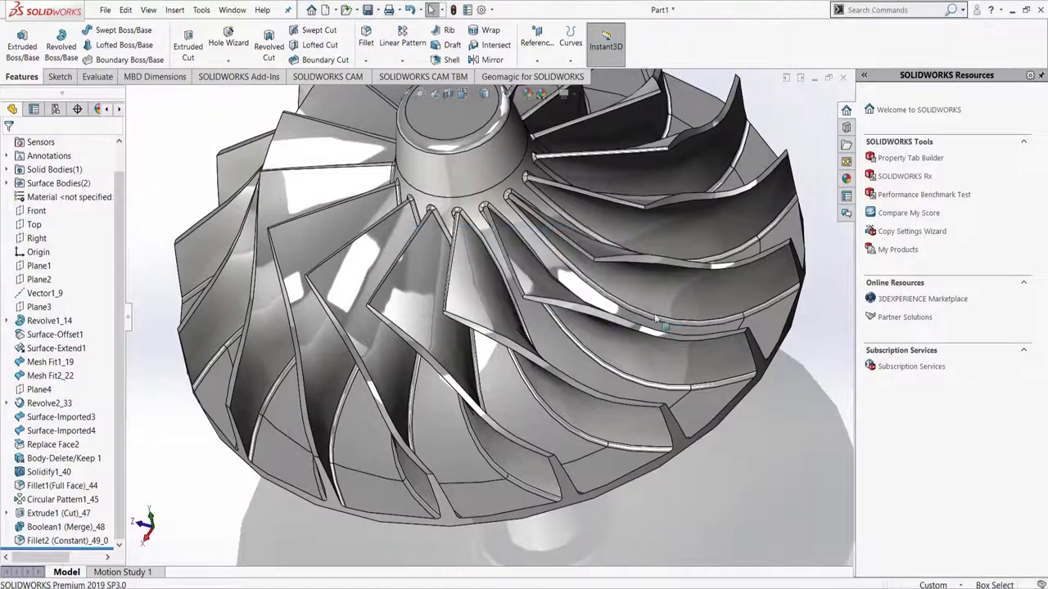
scroll(654, 316, "down", 5)
scroll(559, 317, "up", 5)
scroll(475, 260, "up", 6)
scroll(358, 237, "down", 3)
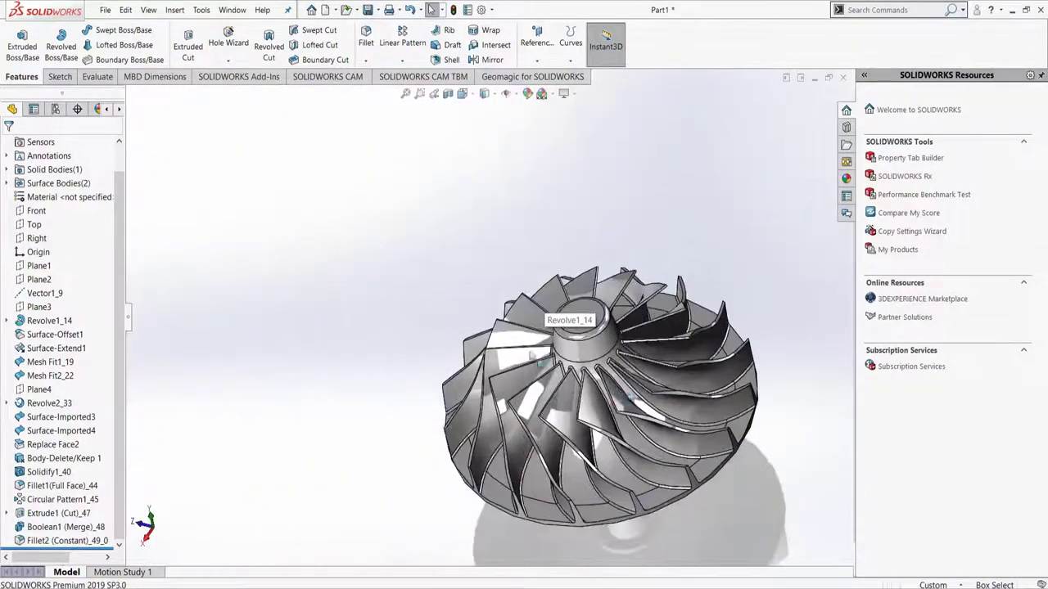
middle_click_drag(626, 399, 680, 327)
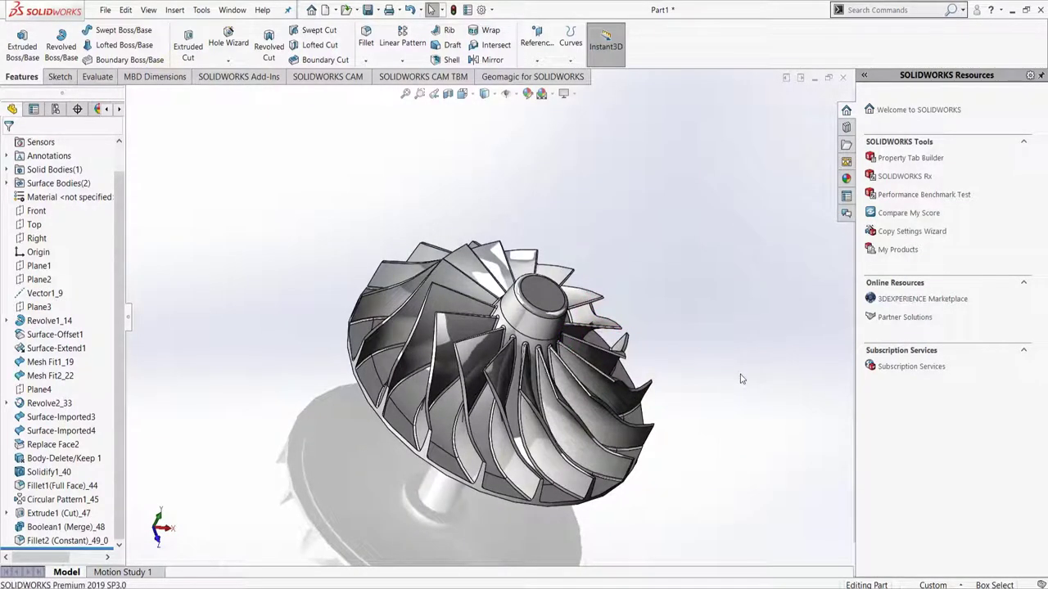